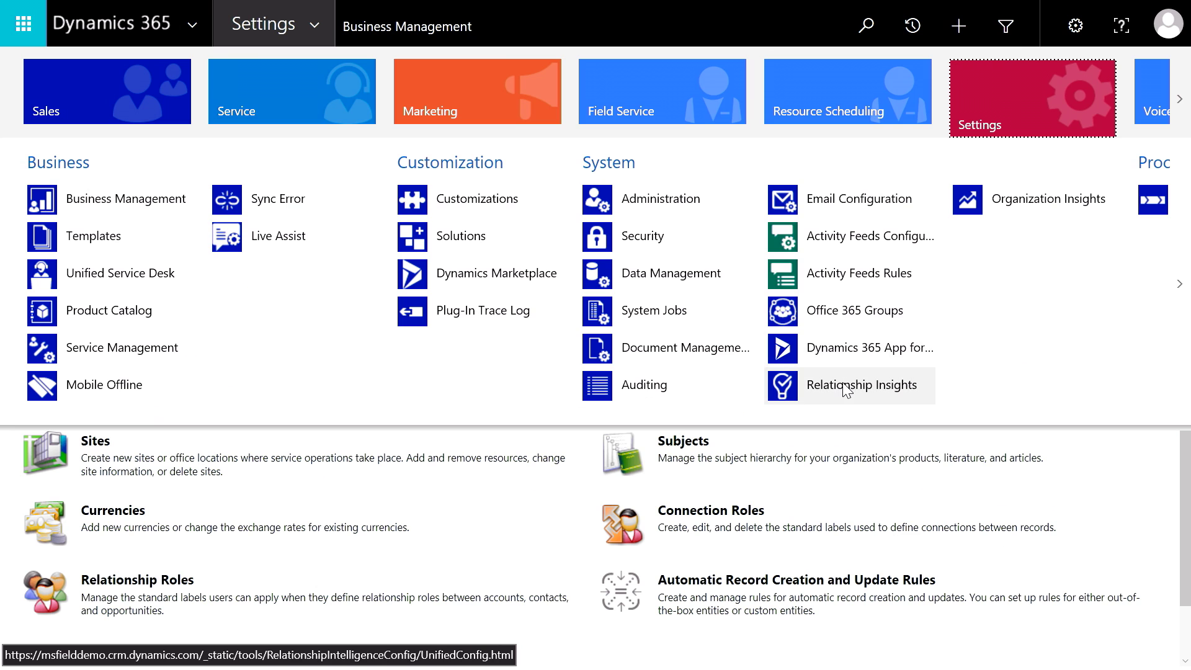
Go to the Relationship Insights settings from the Dynamics 365 Settings menu
left_click(845, 386)
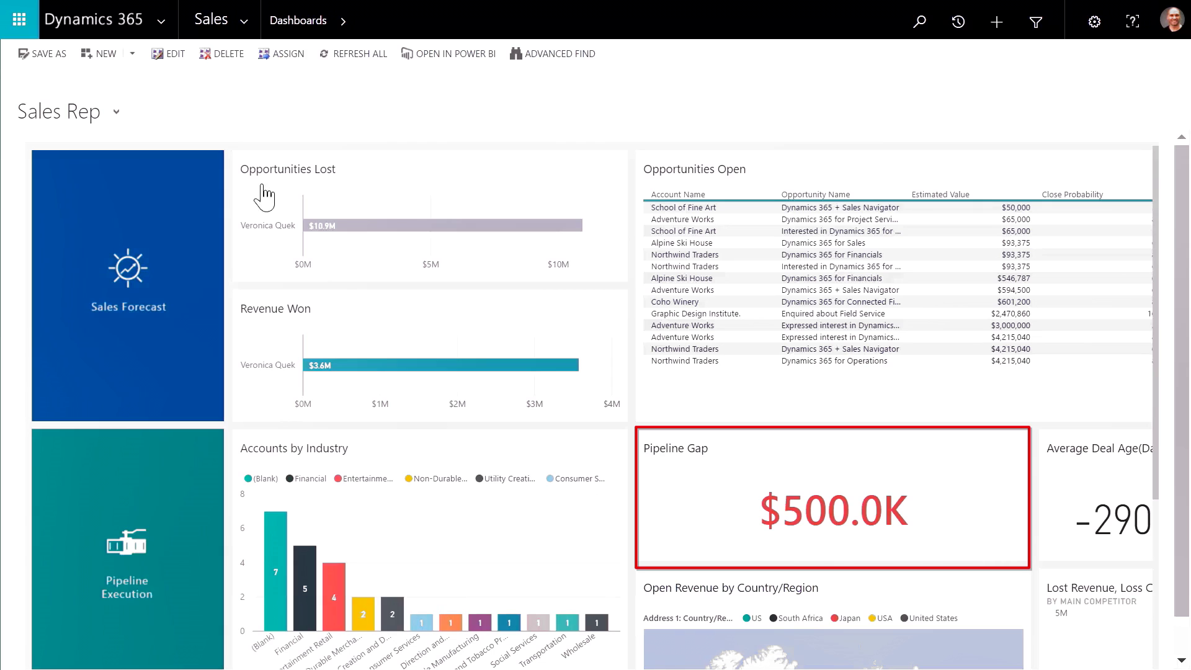
Expand the Sales area menu from the top bar over the Sales Rep dashboard
left_click(246, 24)
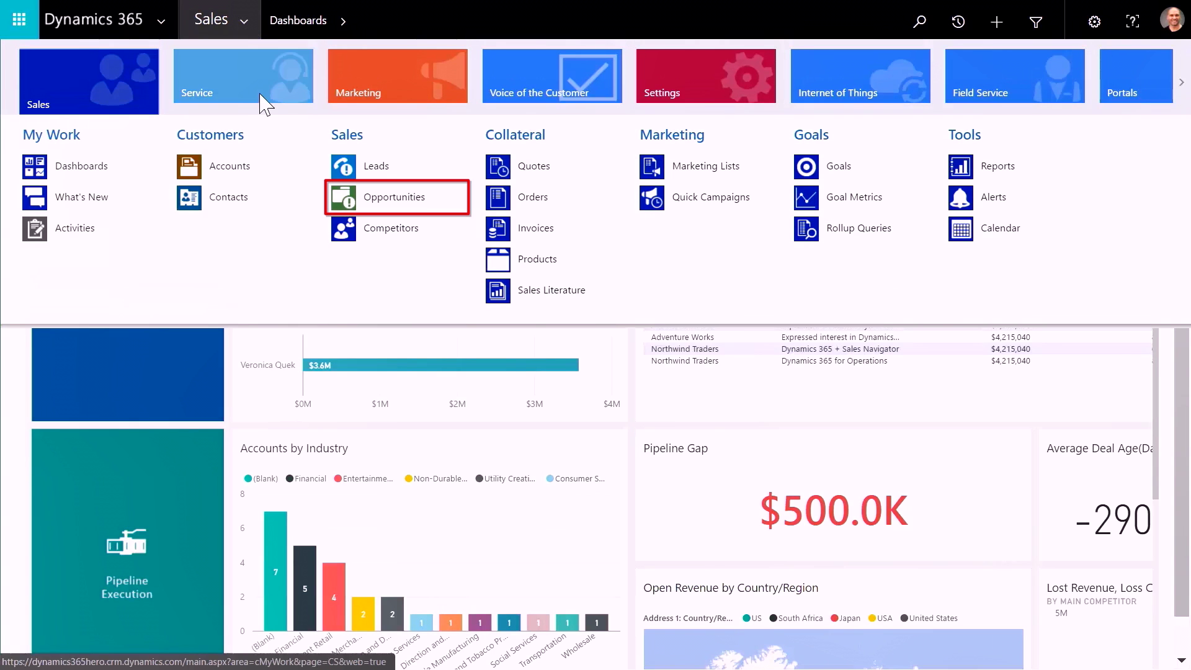
Go to Opportunities and open the grey low-health bubble in the Relationship Pipeline chart
left_click(389, 197)
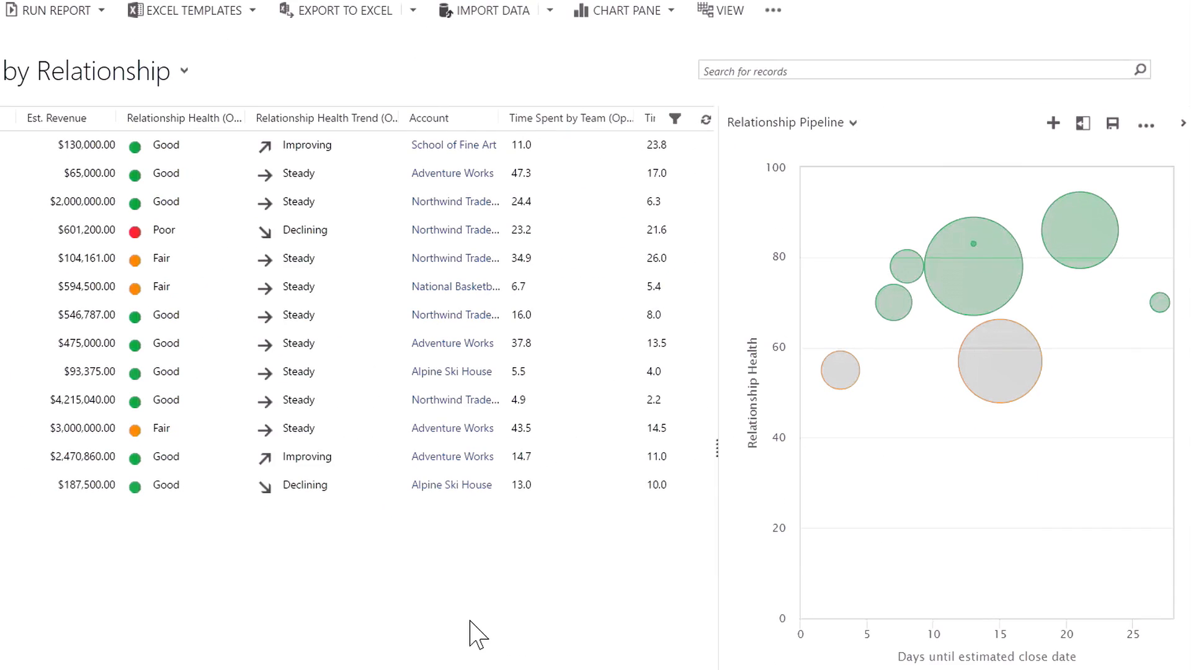
left_click(840, 384)
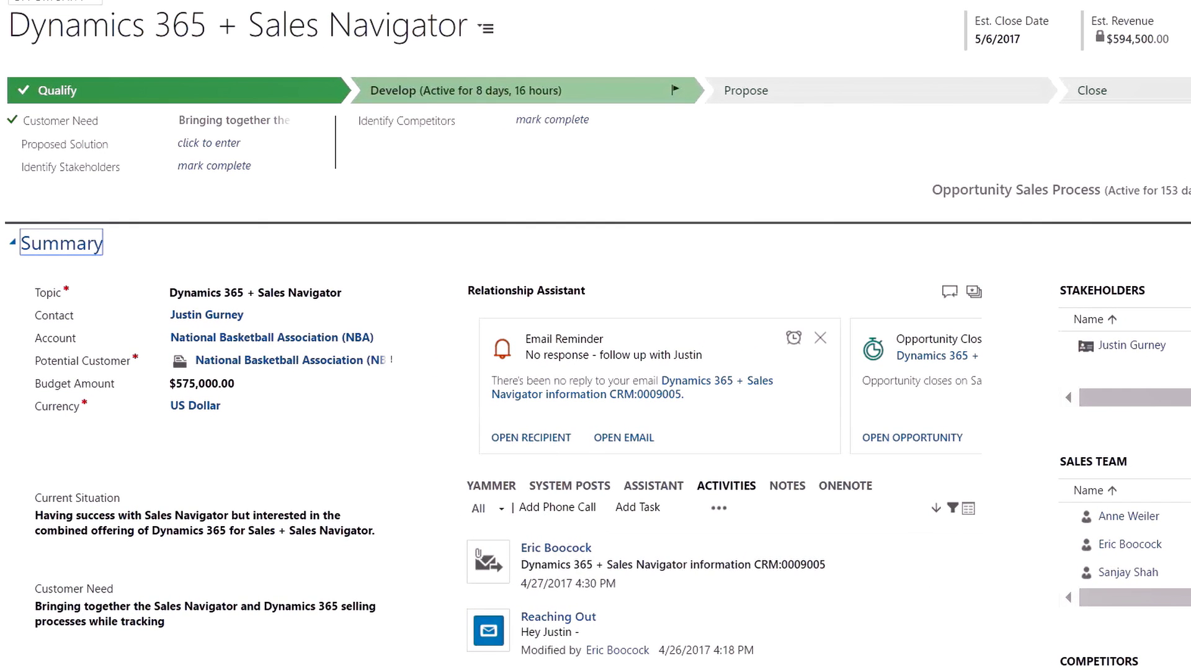
Show the record's section list once the Summary and Relationship Assistant cards load
left_click(487, 28)
Show Get introduced options in LinkedIn Member Profile and pick the last shared connection
left_click(564, 94)
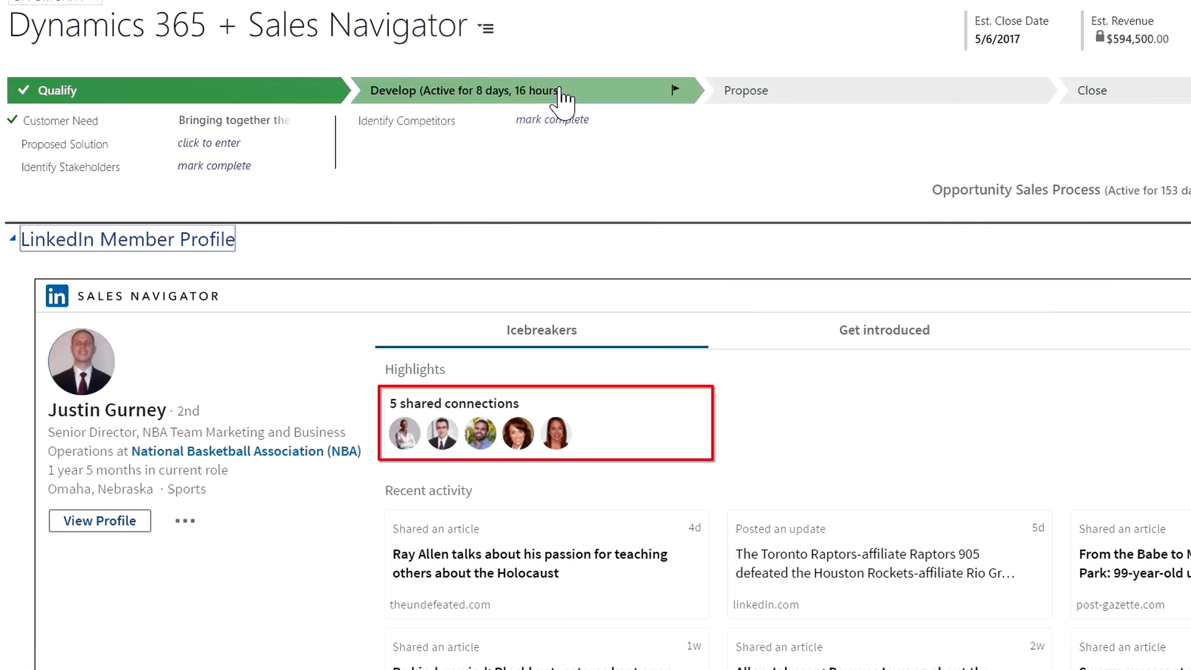
left_click(871, 338)
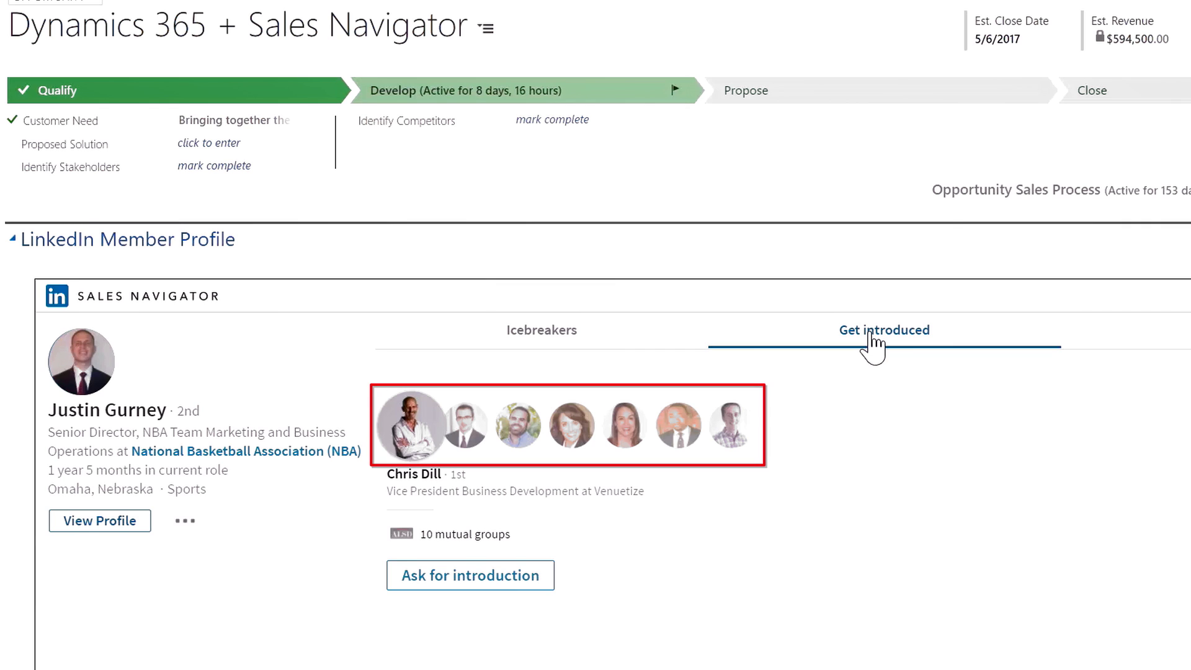
left_click(518, 427)
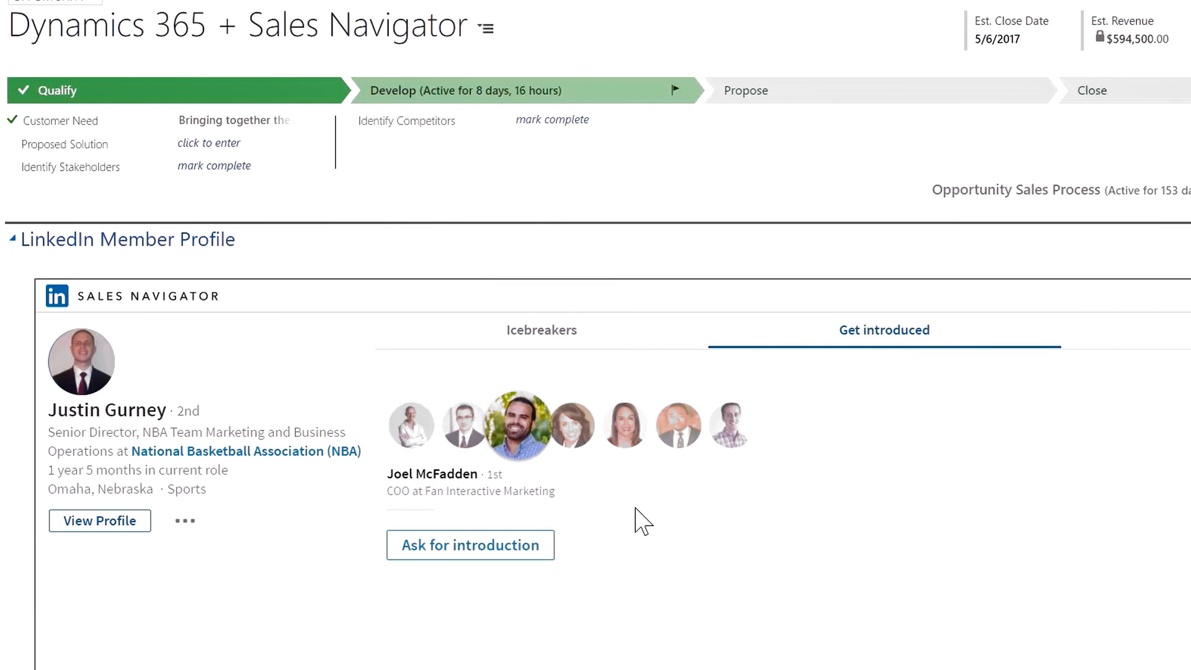
left_click(748, 431)
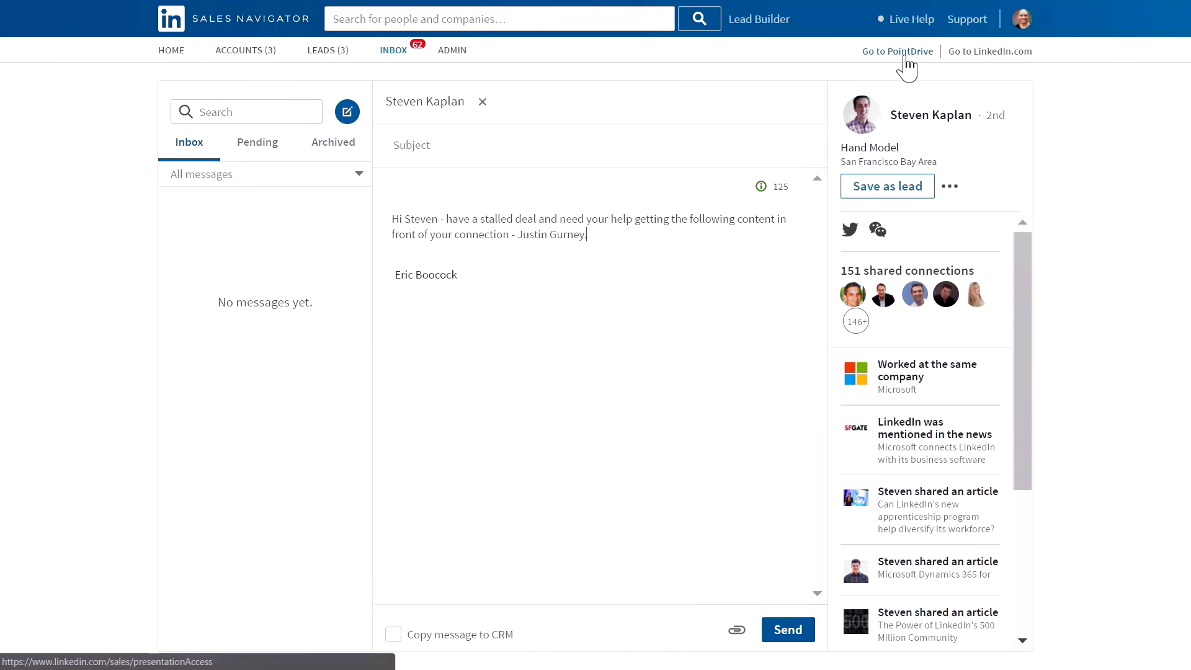
Leave the introduction InMail unsent and go to the PointDrive presentation
left_click(905, 55)
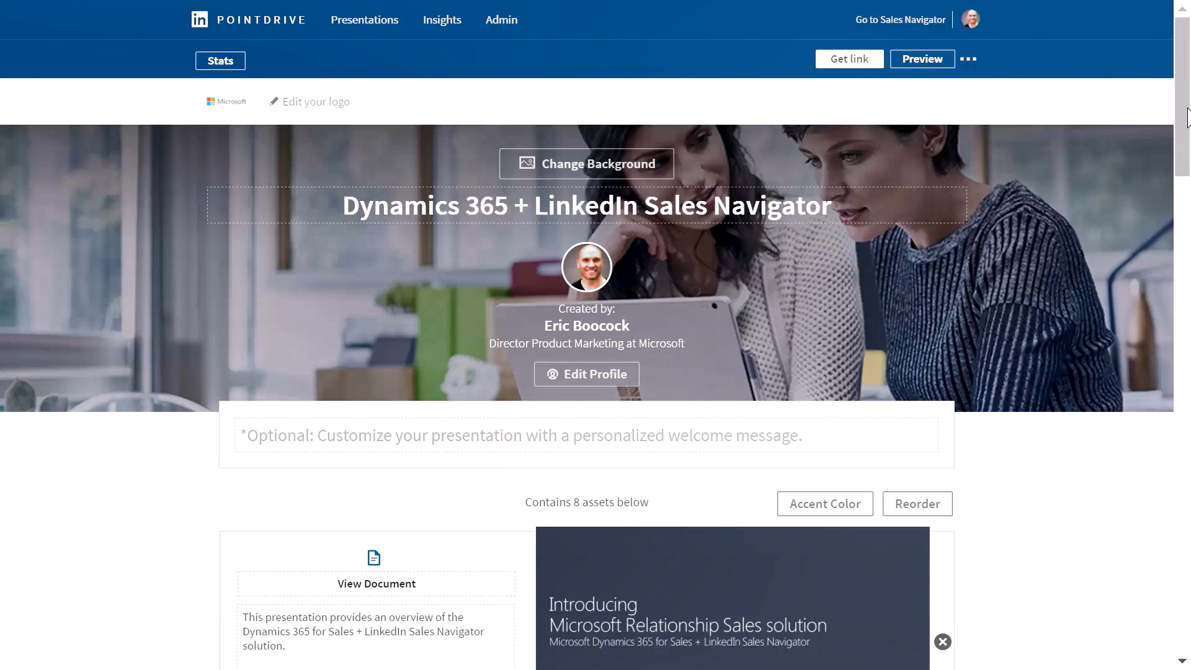
Browse the presentation's assets and copy its share link
left_click_drag(1188, 117, 1188, 222)
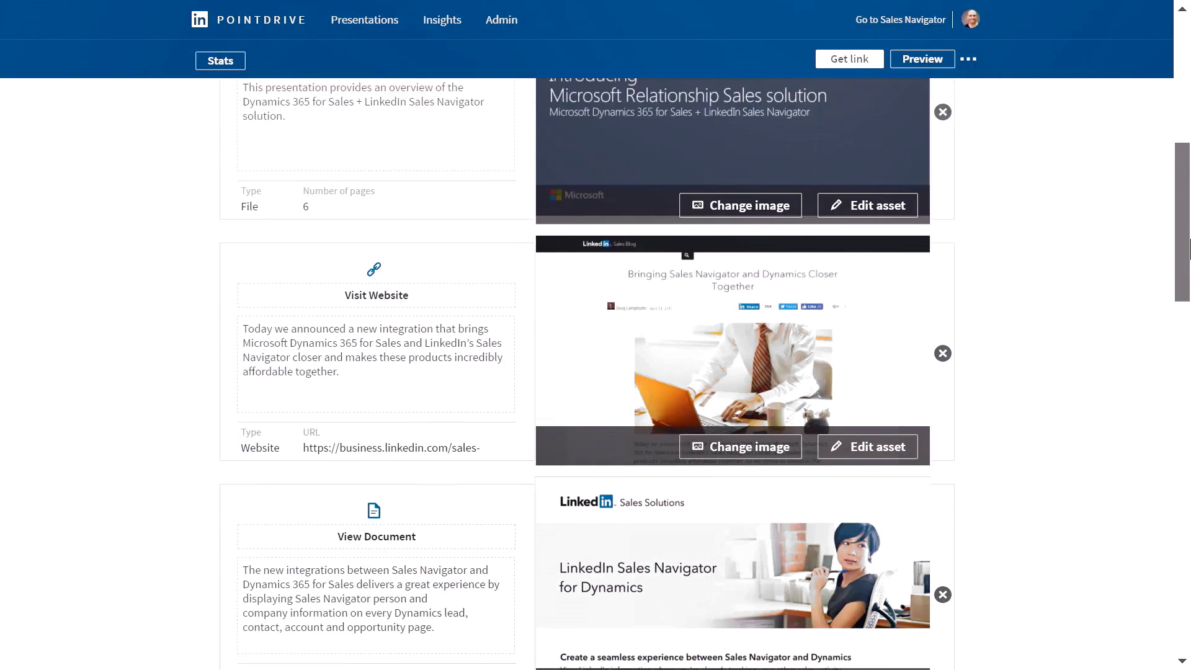
scroll(706, 373, "down", 2)
scroll(705, 373, "down", 1)
scroll(705, 373, "up", 3)
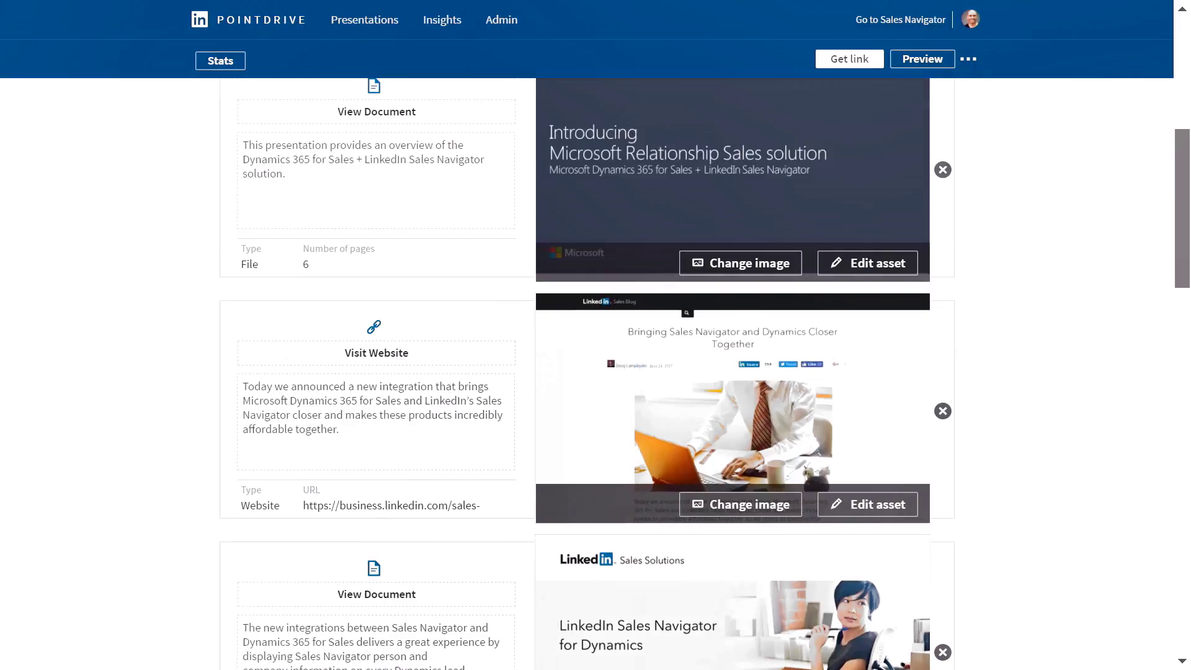
scroll(1187, 99, "up", 10)
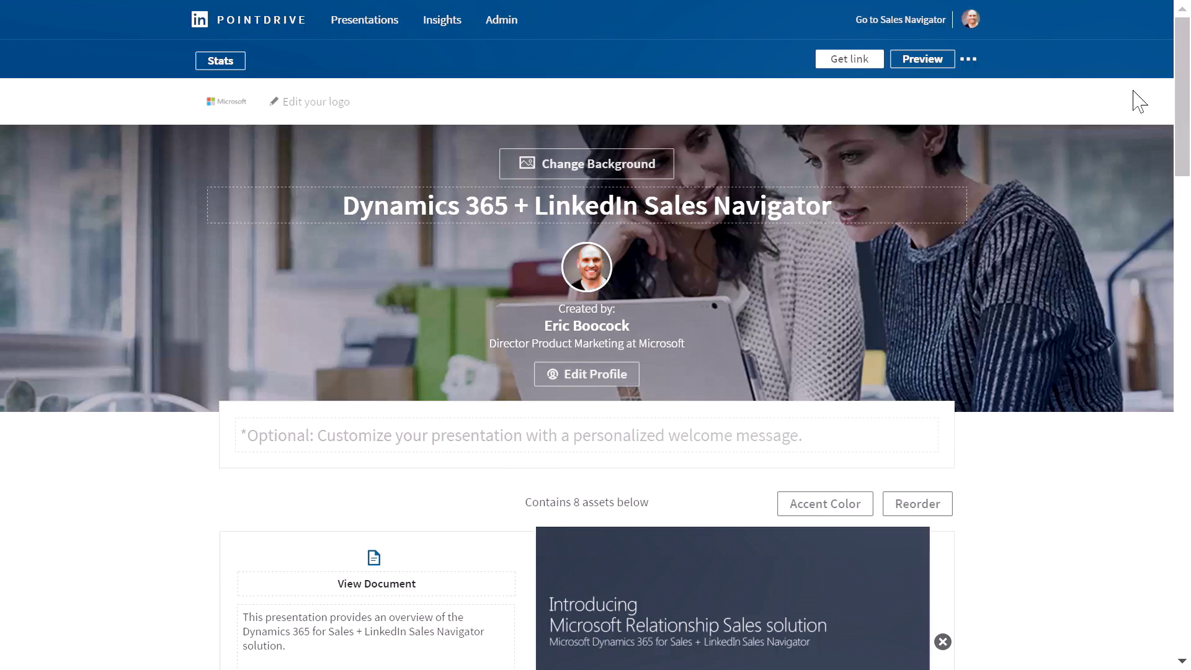
left_click(851, 60)
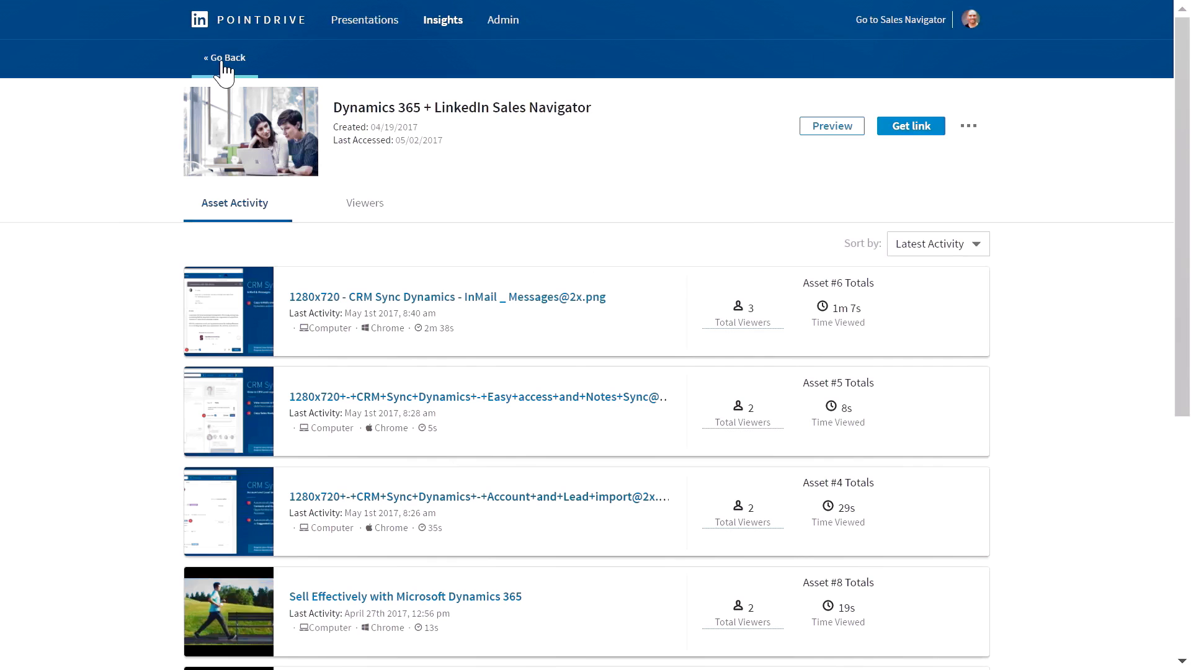
Show the Viewers list on the presentation's Insights page
left_click(367, 211)
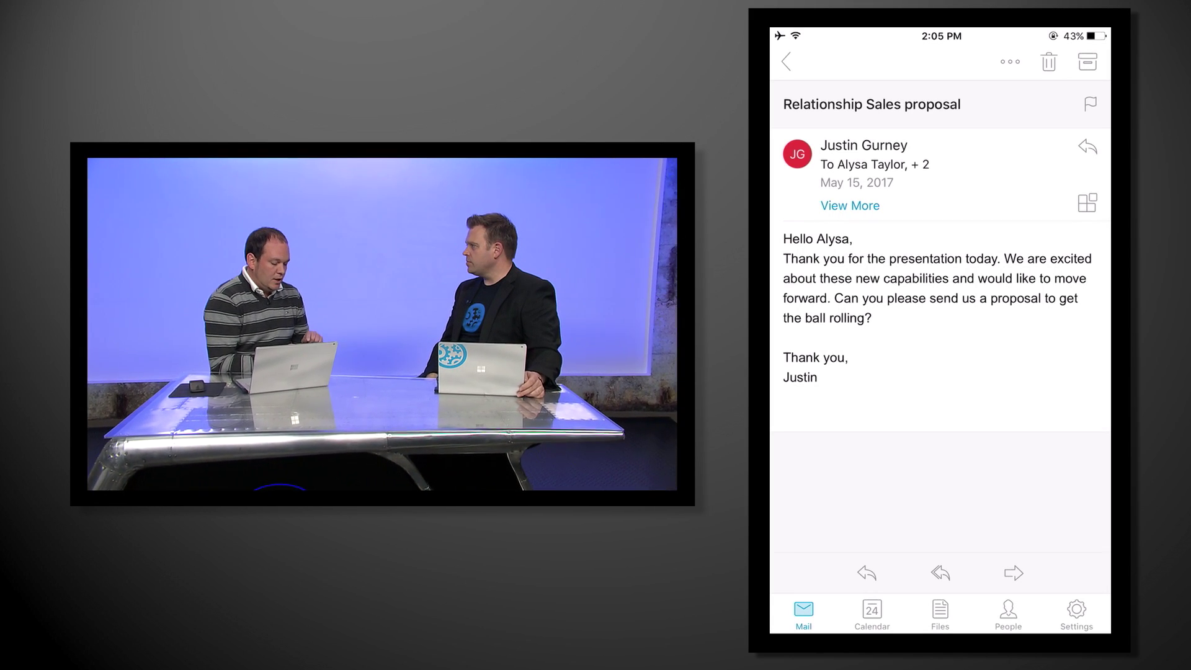
Launch the Dynamics 365 add-in from the email's Add-ins popup
left_click(1087, 202)
left_click(893, 287)
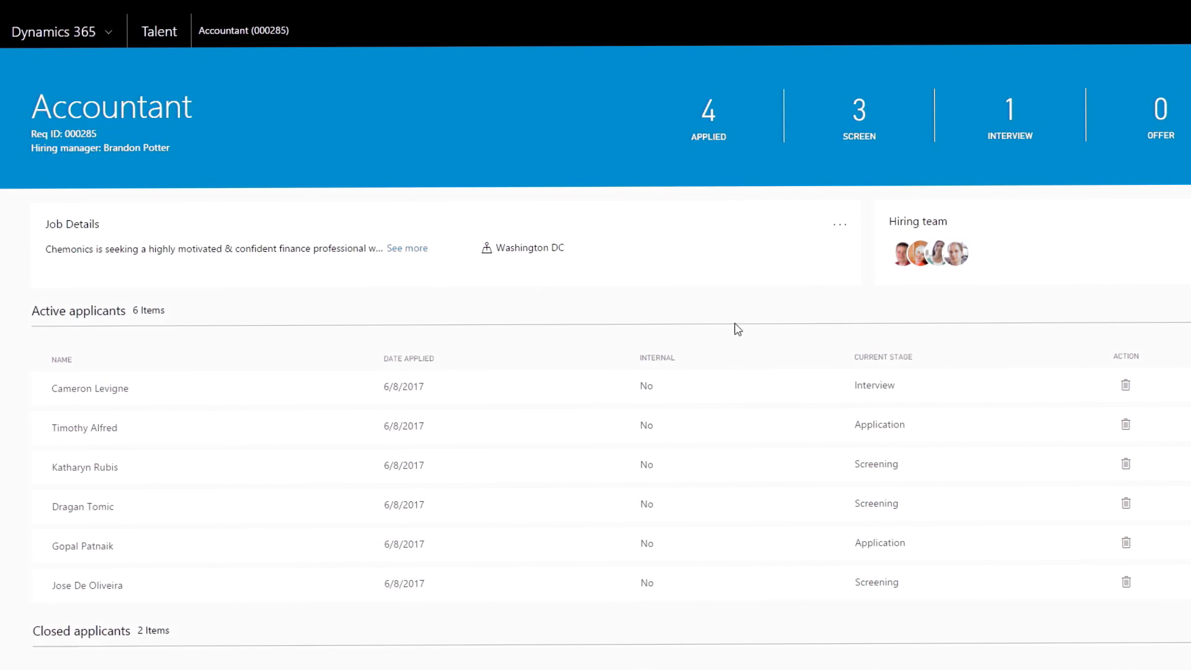
left_click(358, 395)
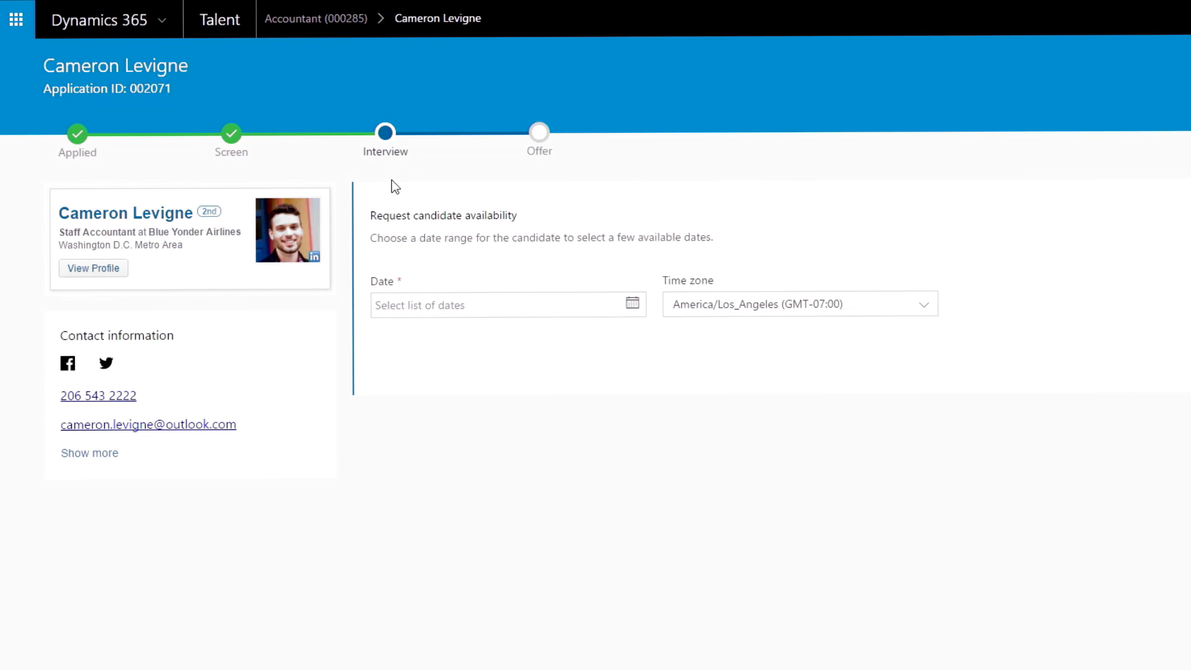
left_click(77, 137)
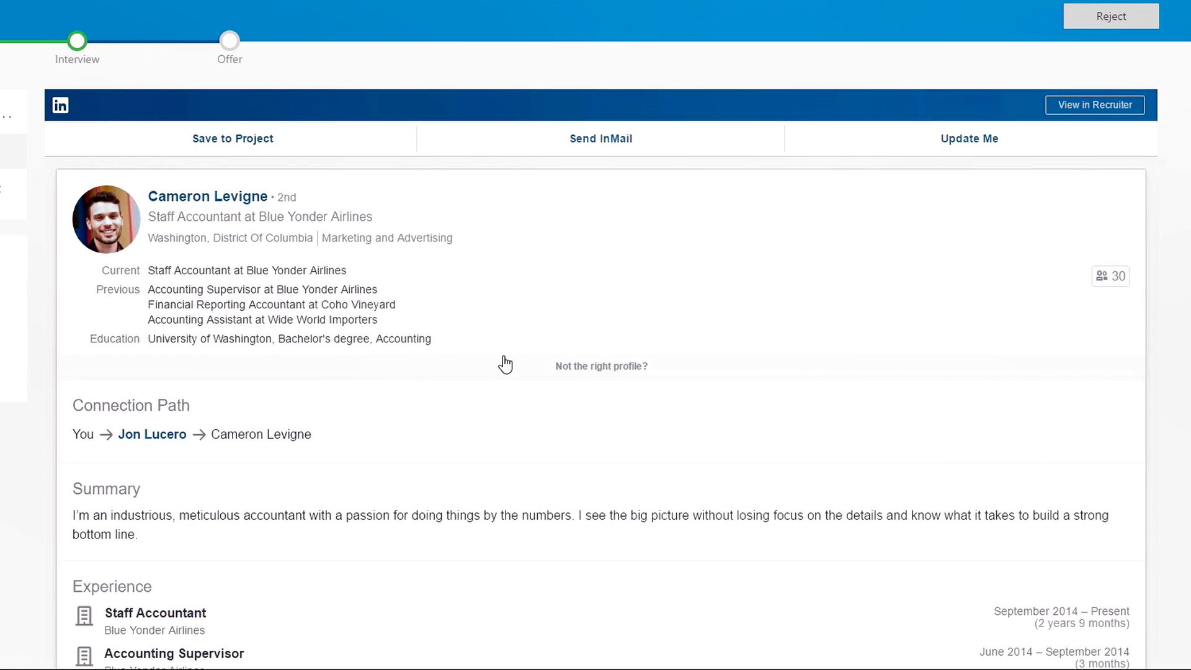
Expand and scroll through the applicant's full work experience
scroll(364, 401, "down", 5)
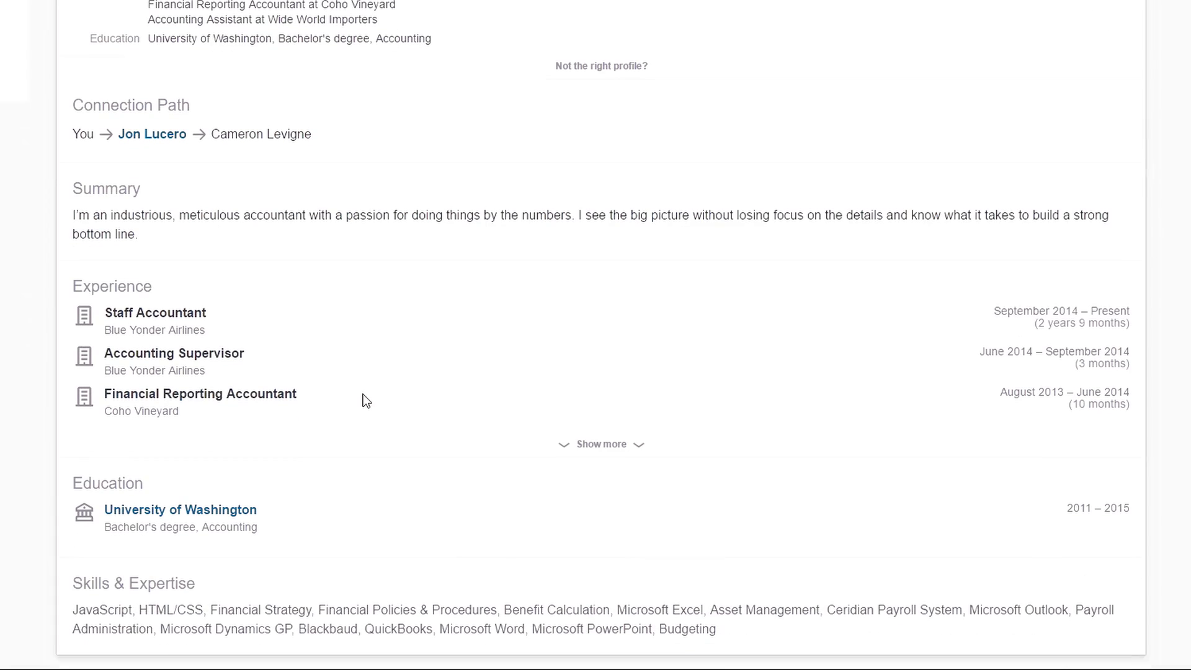
left_click(563, 445)
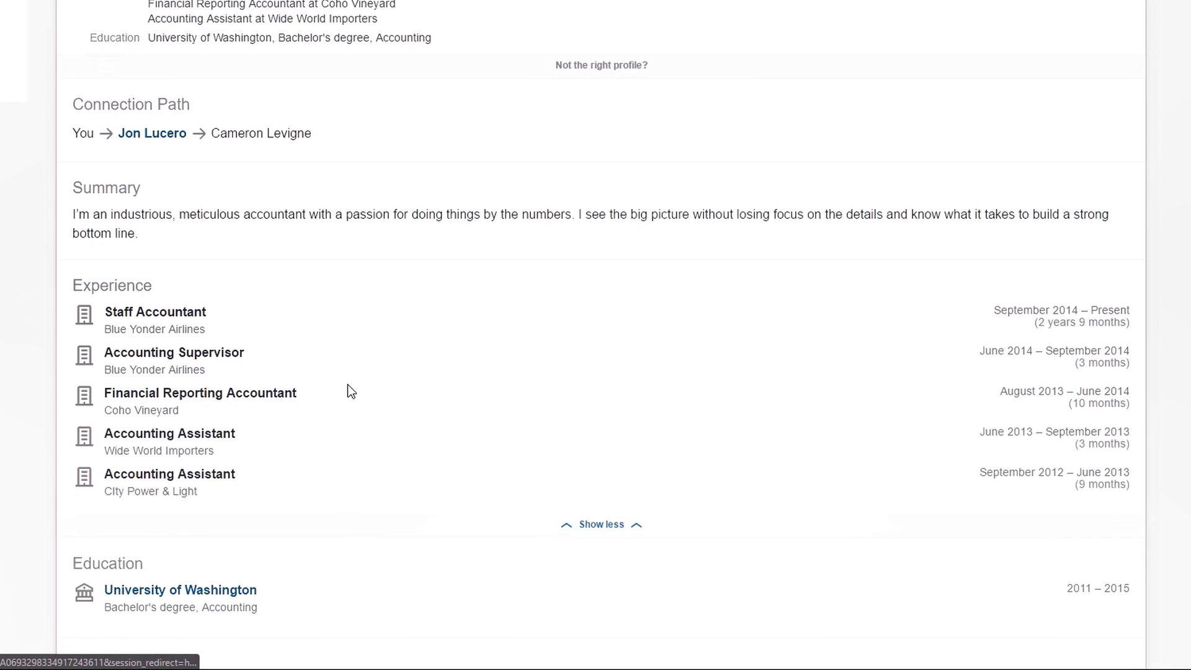
scroll(351, 397, "down", 2)
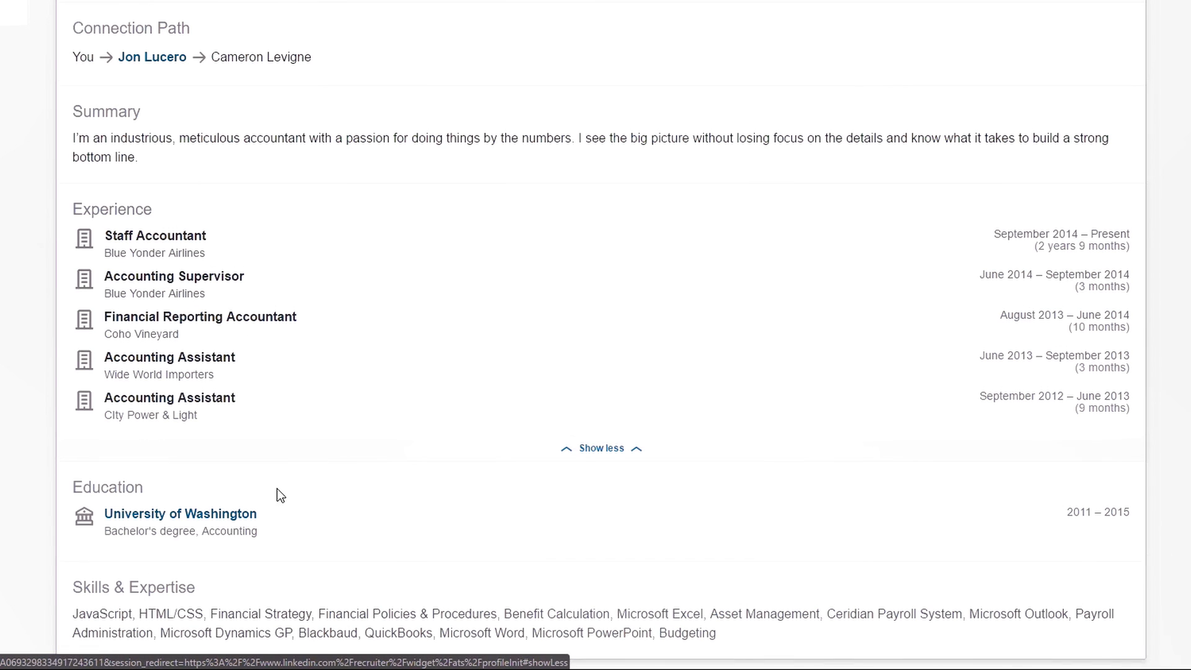
scroll(261, 477, "up", 5)
left_click(100, 189)
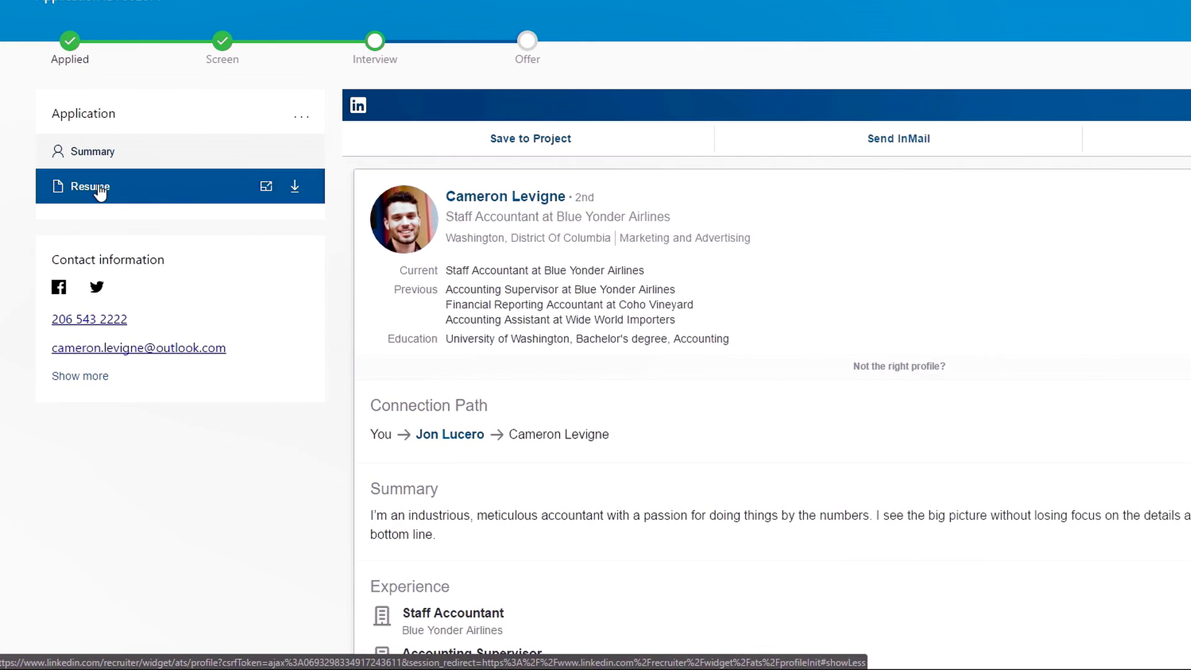
left_click(73, 188)
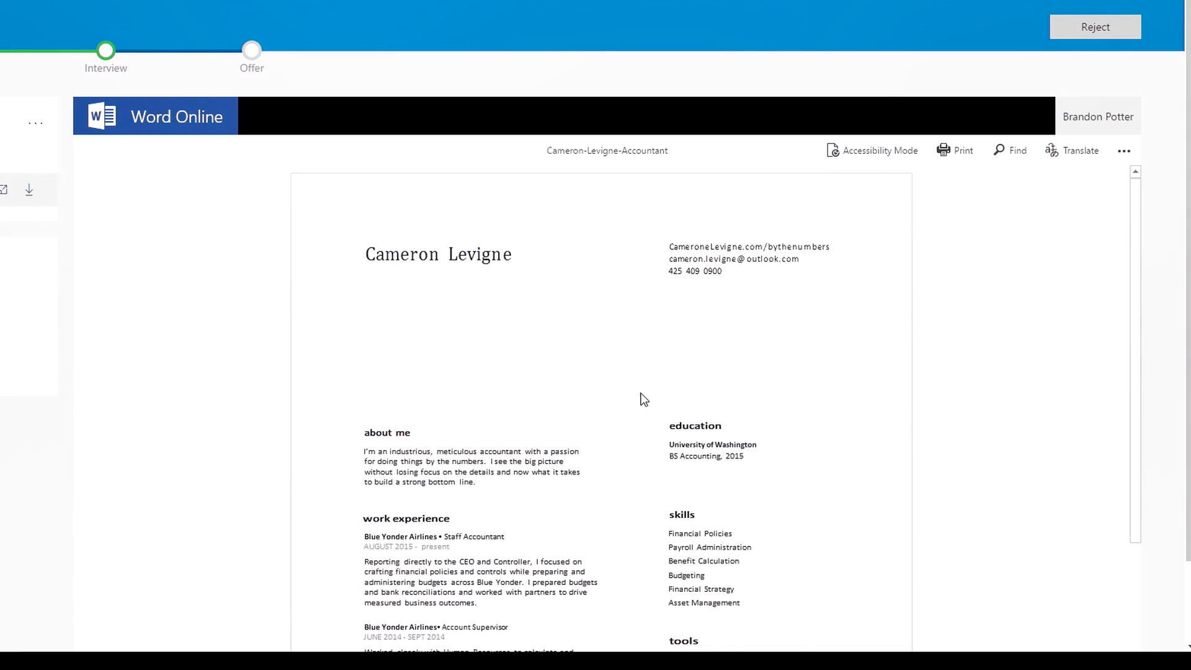
scroll(641, 396, "down", 5)
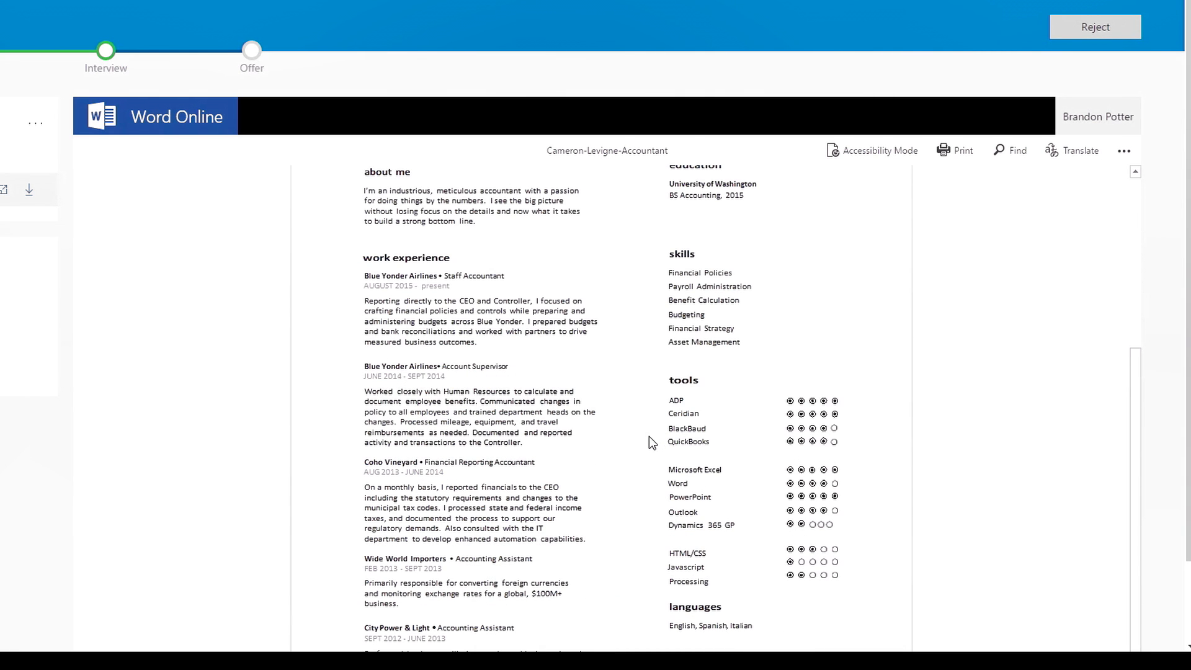
scroll(649, 442, "up", 5)
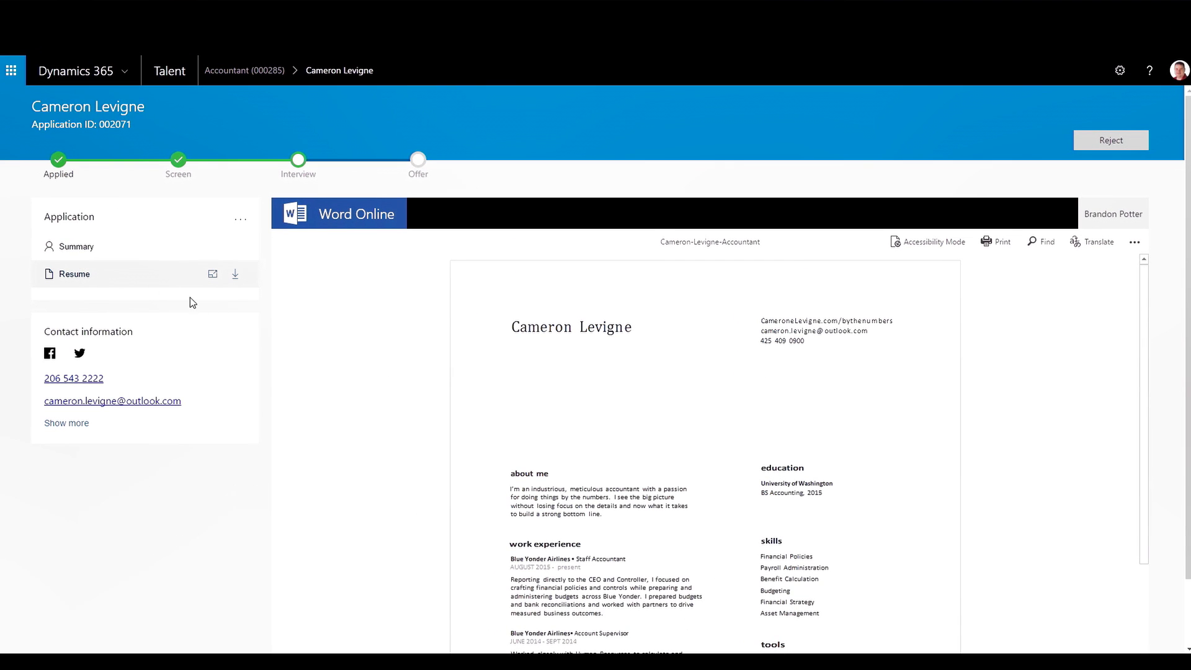
left_click(76, 248)
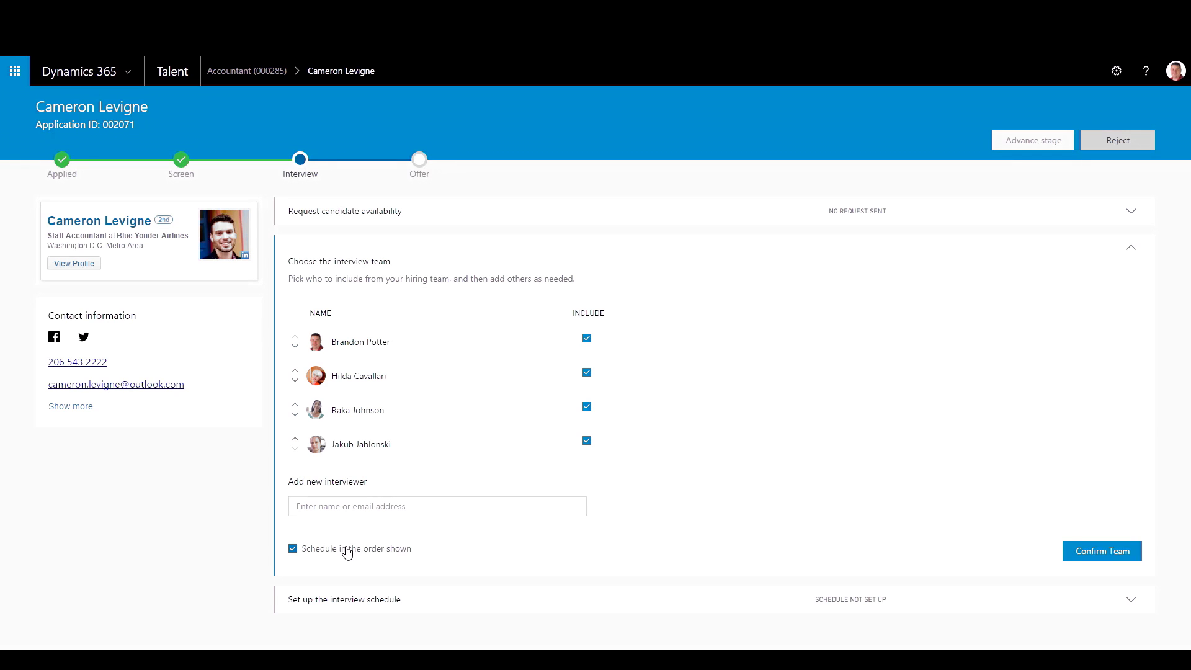
Confirm Cameron's interview team with all four interviewers included
left_click(1109, 560)
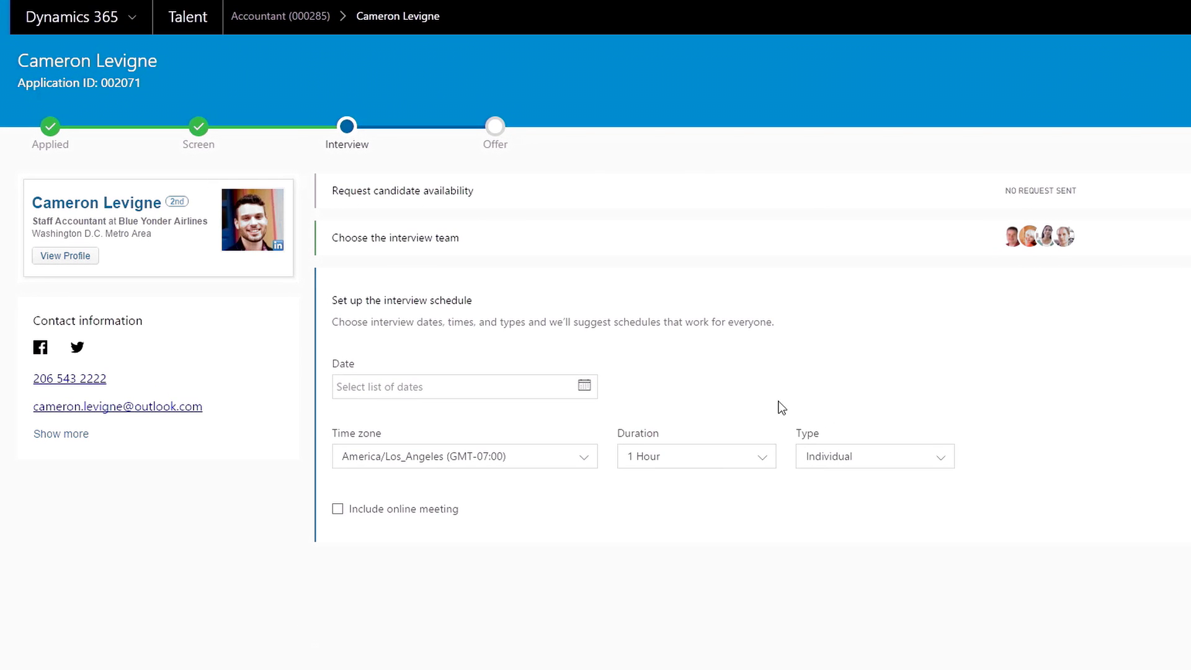
Set interviews for 6/27/2017 as Individual sessions and request suggested schedules
left_click(584, 386)
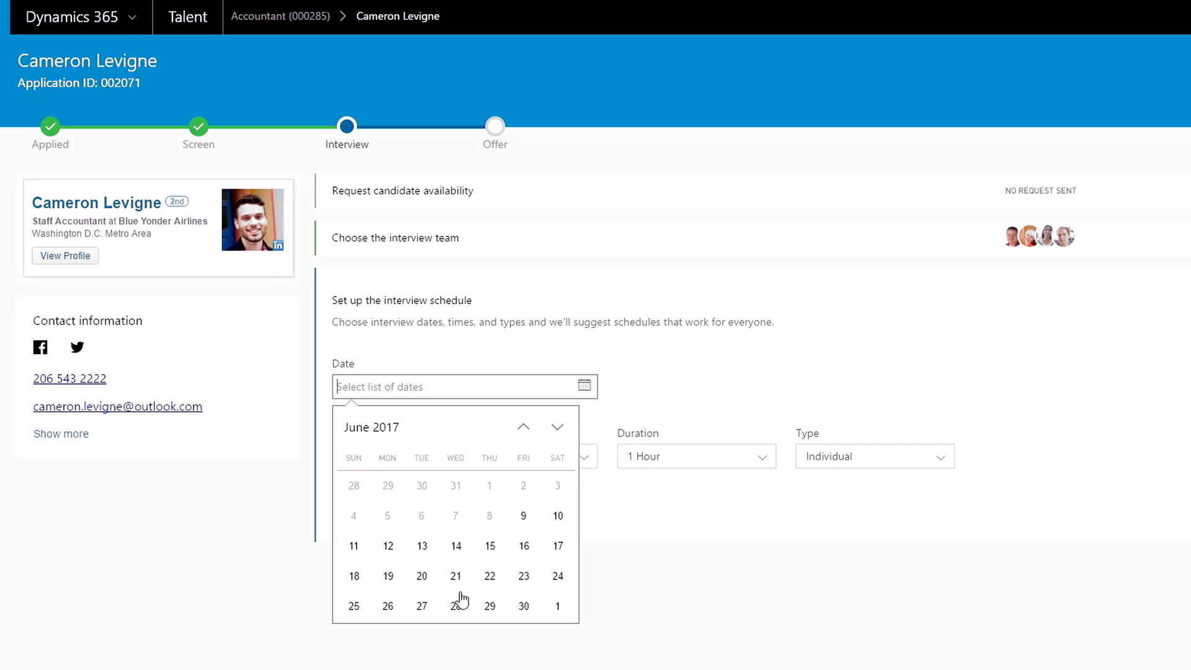
left_click(421, 607)
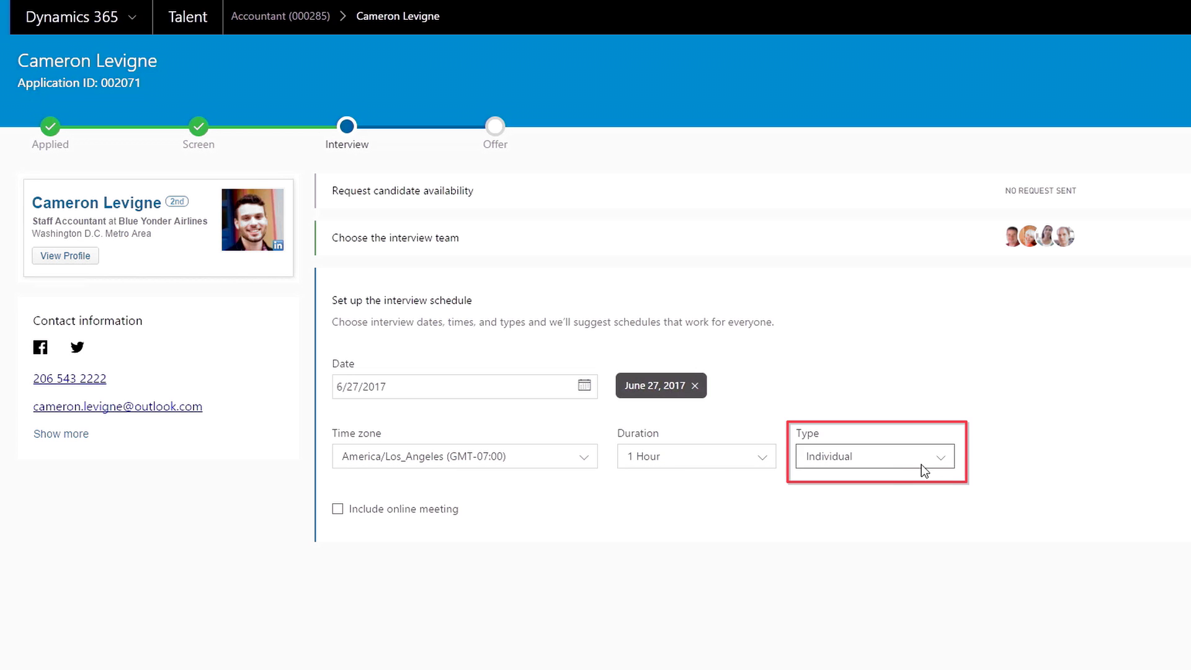
left_click(901, 459)
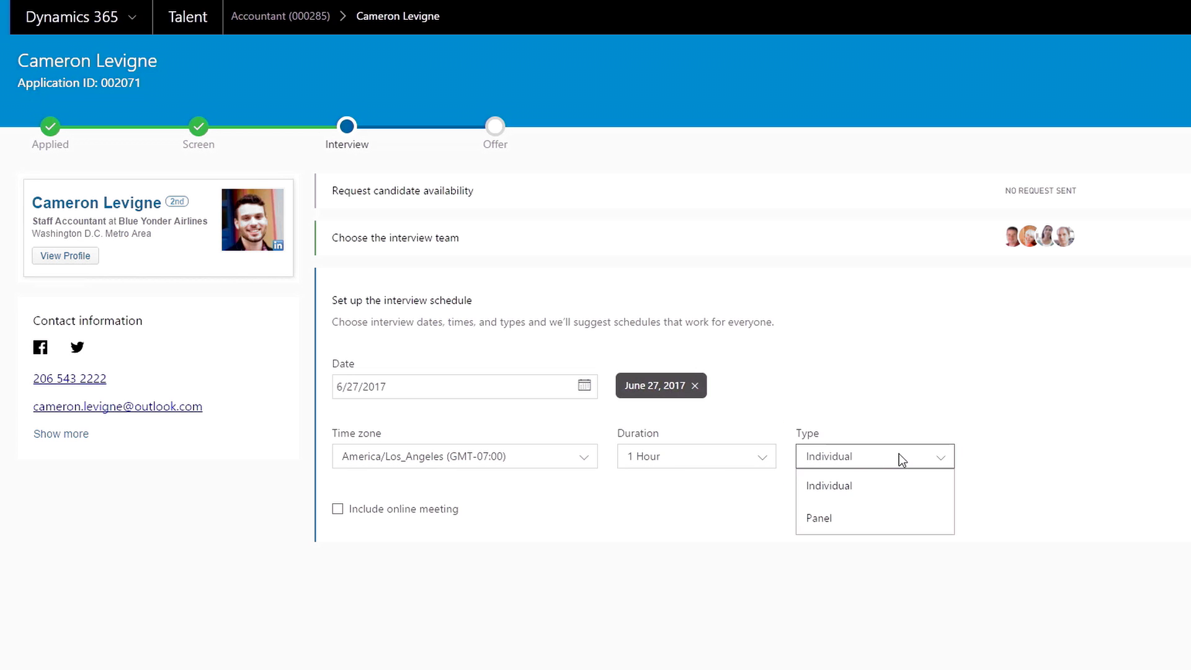
left_click(851, 486)
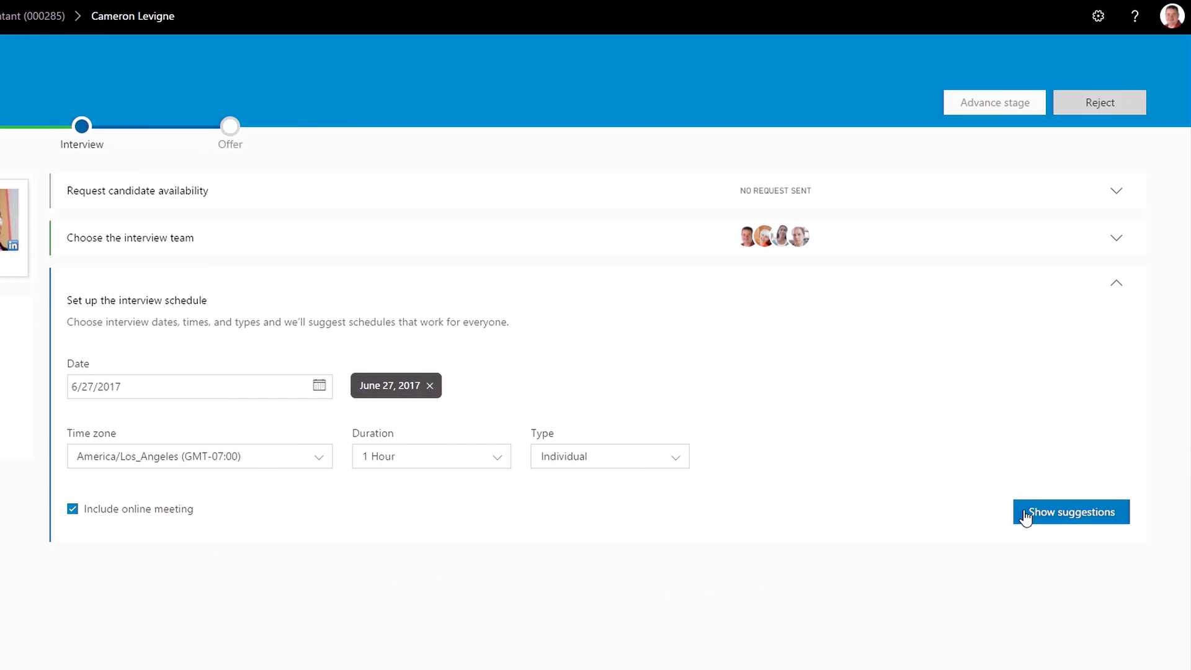
left_click(1024, 516)
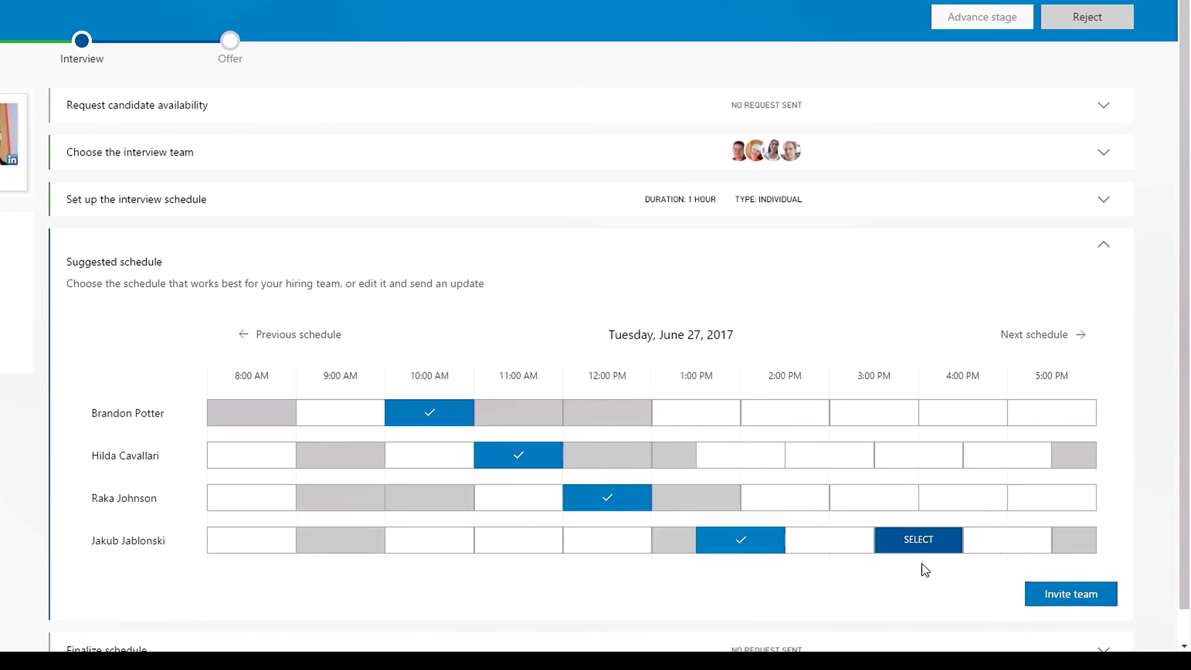
Invite the team to the suggested June 27 slots and refresh to see their responses
left_click(1090, 601)
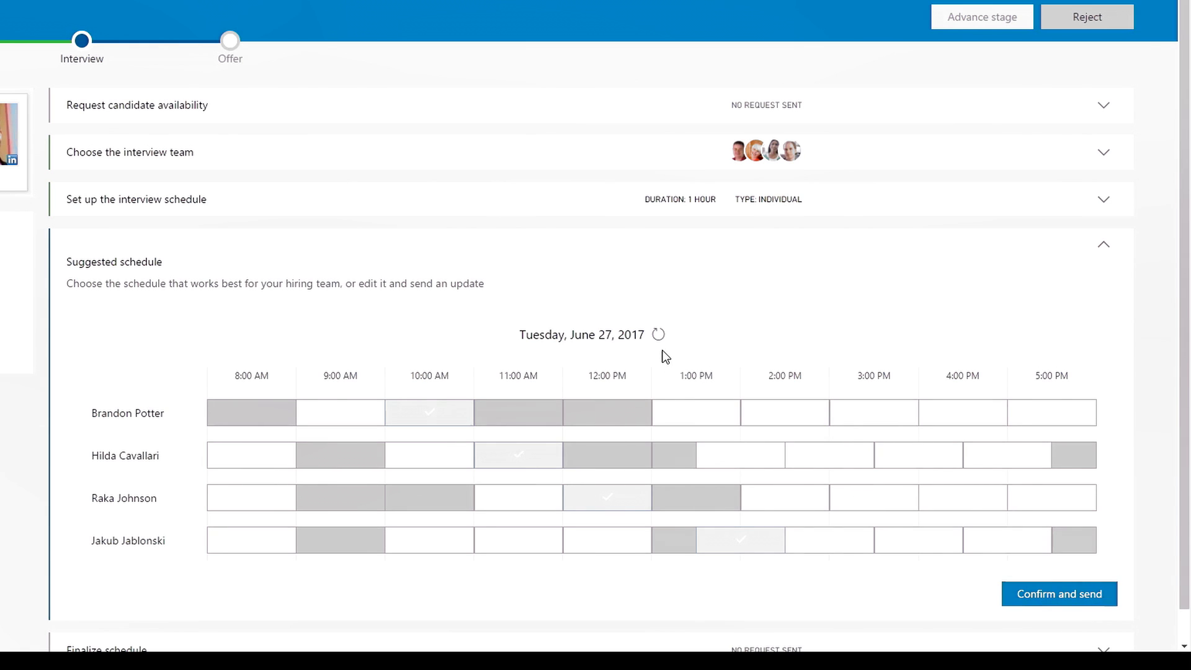
left_click(658, 335)
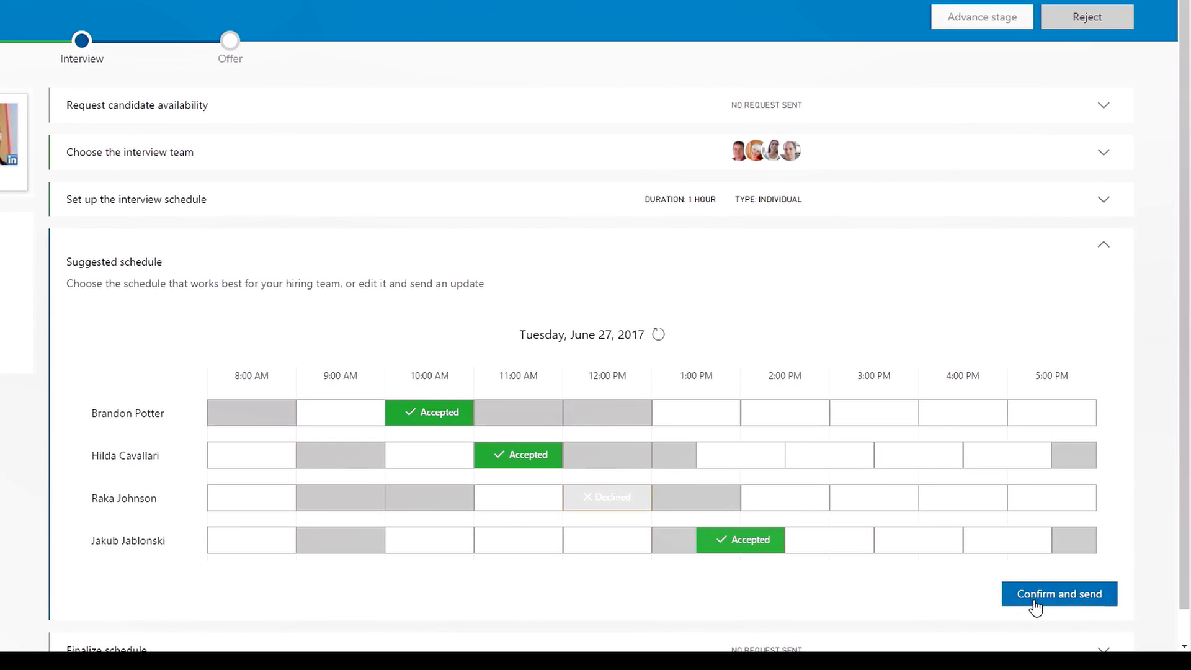
Send Cameron the schedule with location 1717 H St NW, Washington, DC and a note about Hilda
left_click(1034, 606)
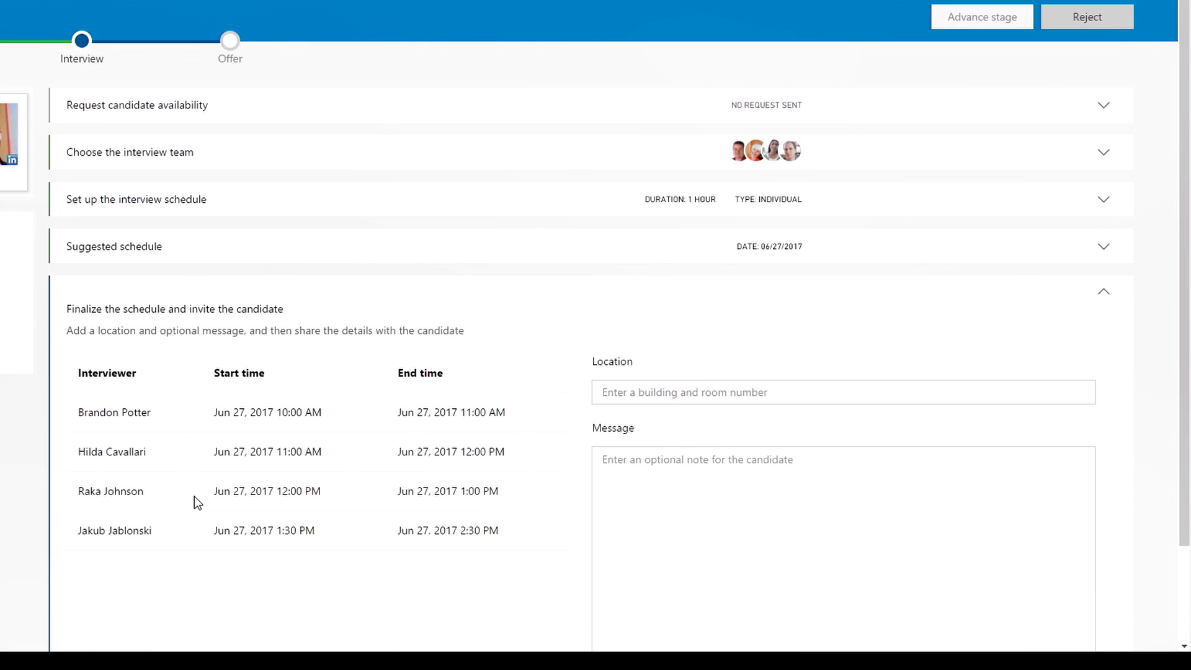
scroll(235, 463, "down", 2)
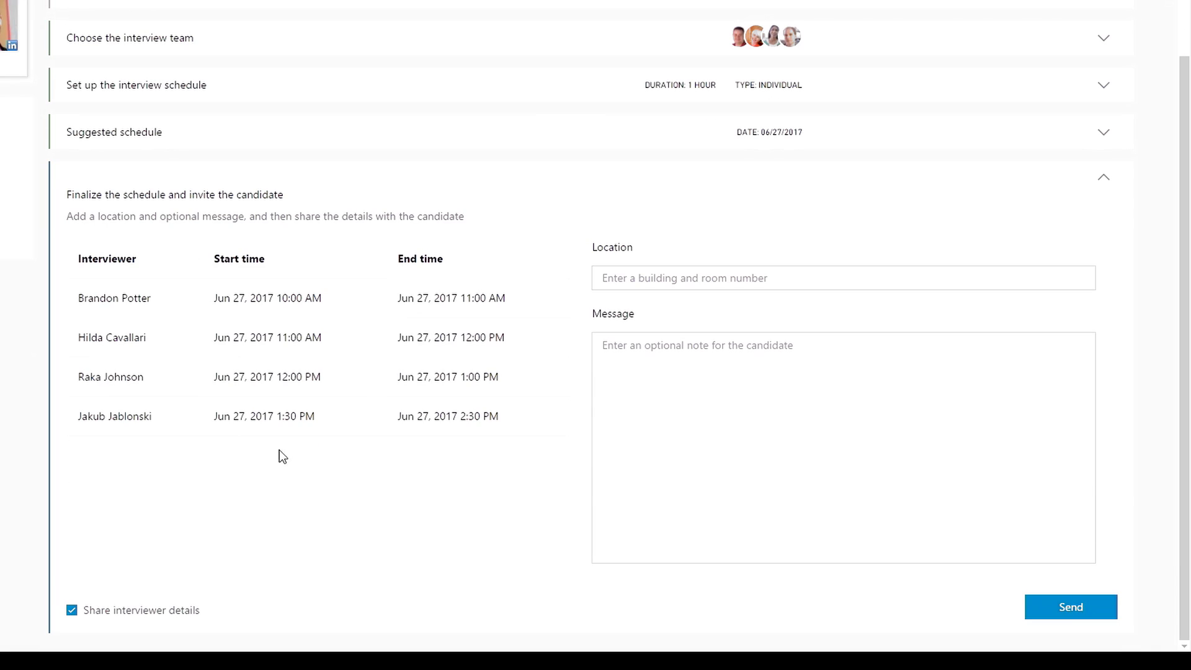
left_click(621, 279)
type("1717 H St NW, ")
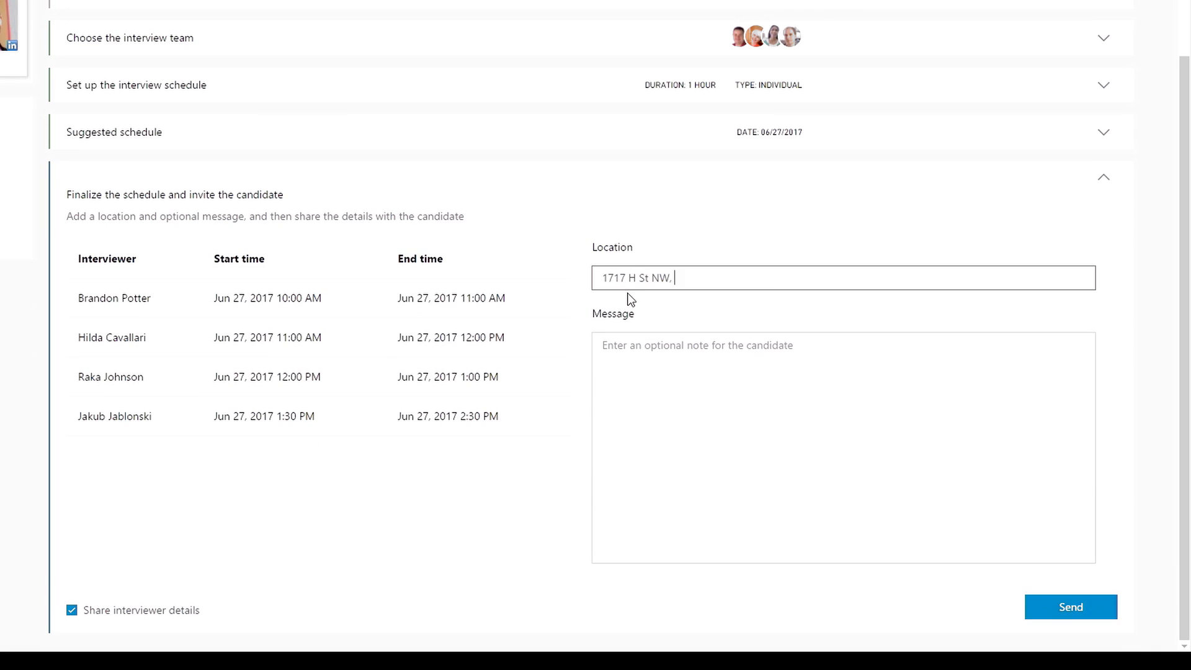
type("Washington, DC 20006")
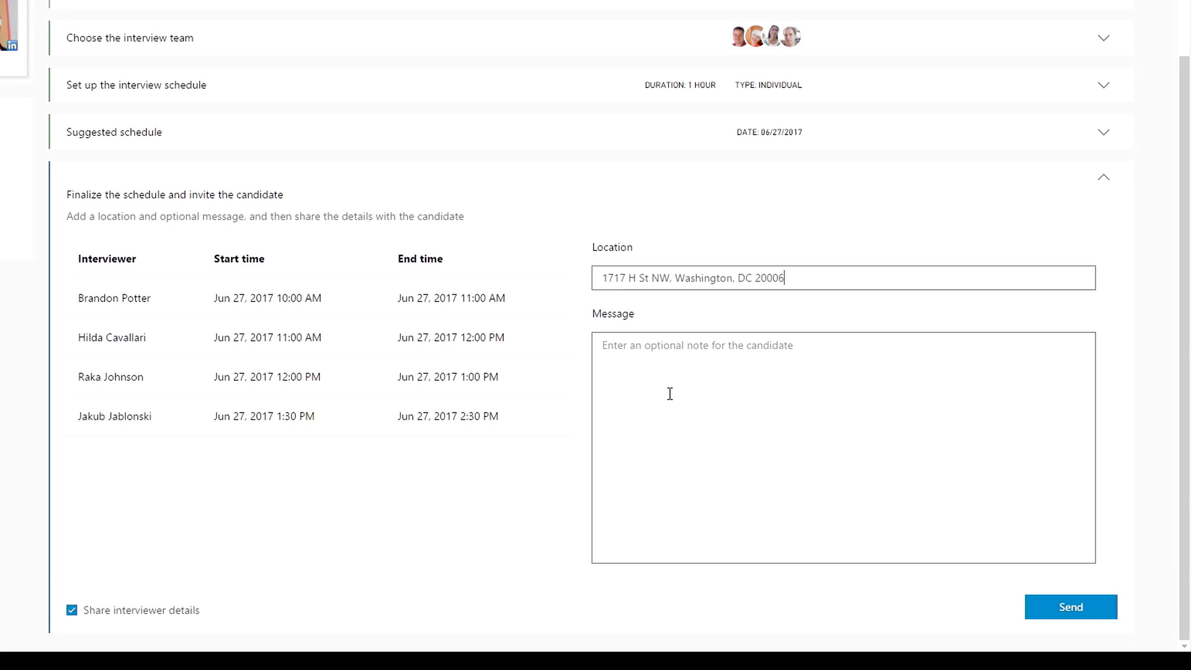
left_click(650, 357)
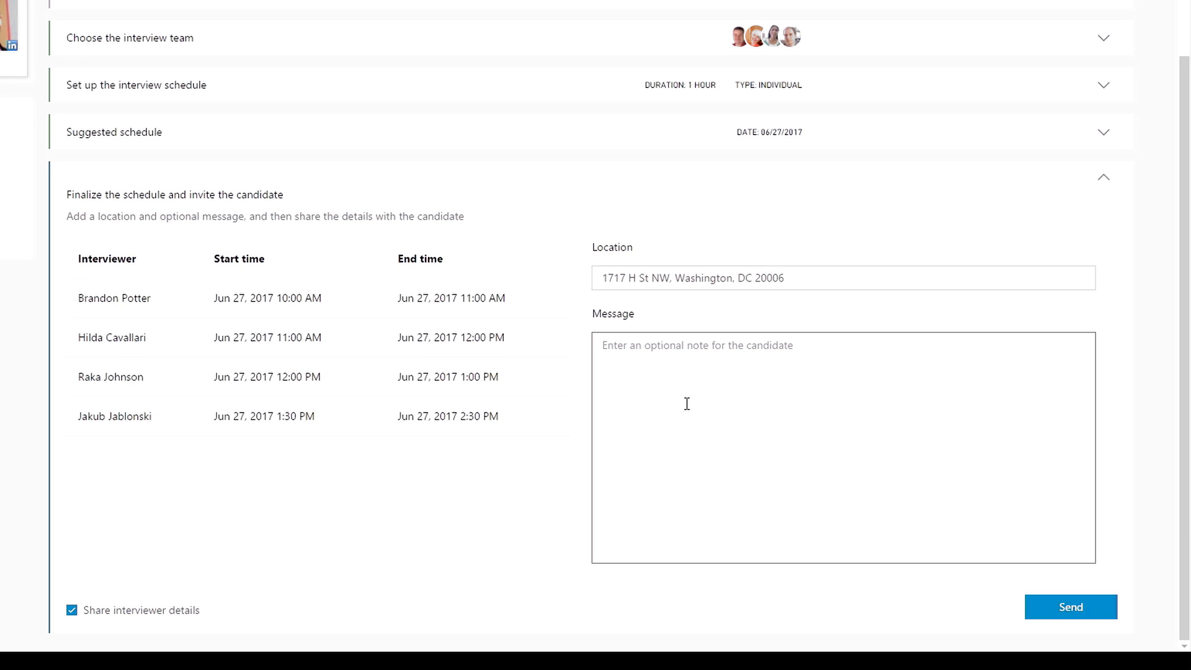
type("Hey Cameron. Just want to give you a heads up")
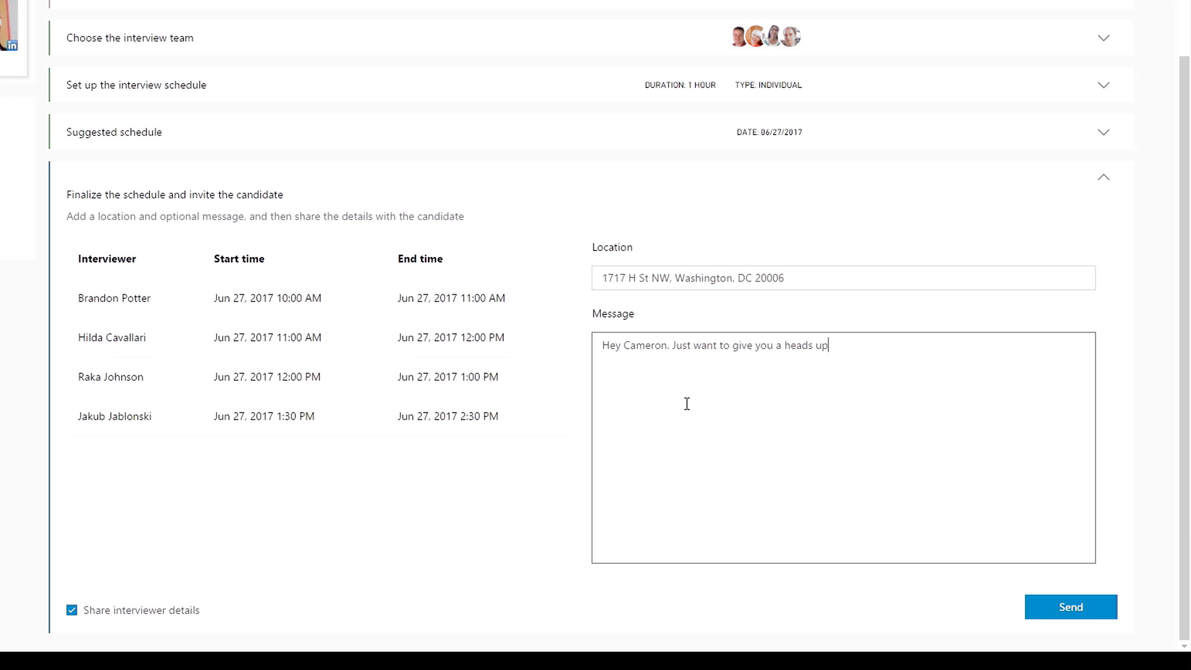
type(" that the meeting with Hilda may be over the phone as")
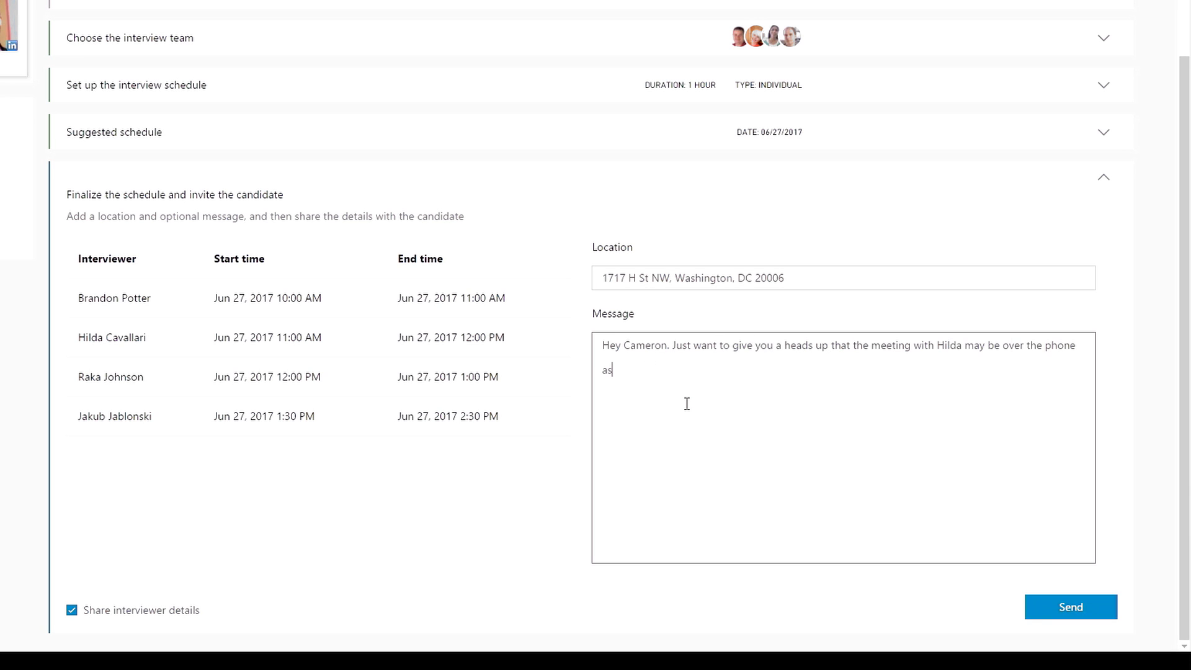
type(" she is travelling.  If that turns out to be the case we will reach out")
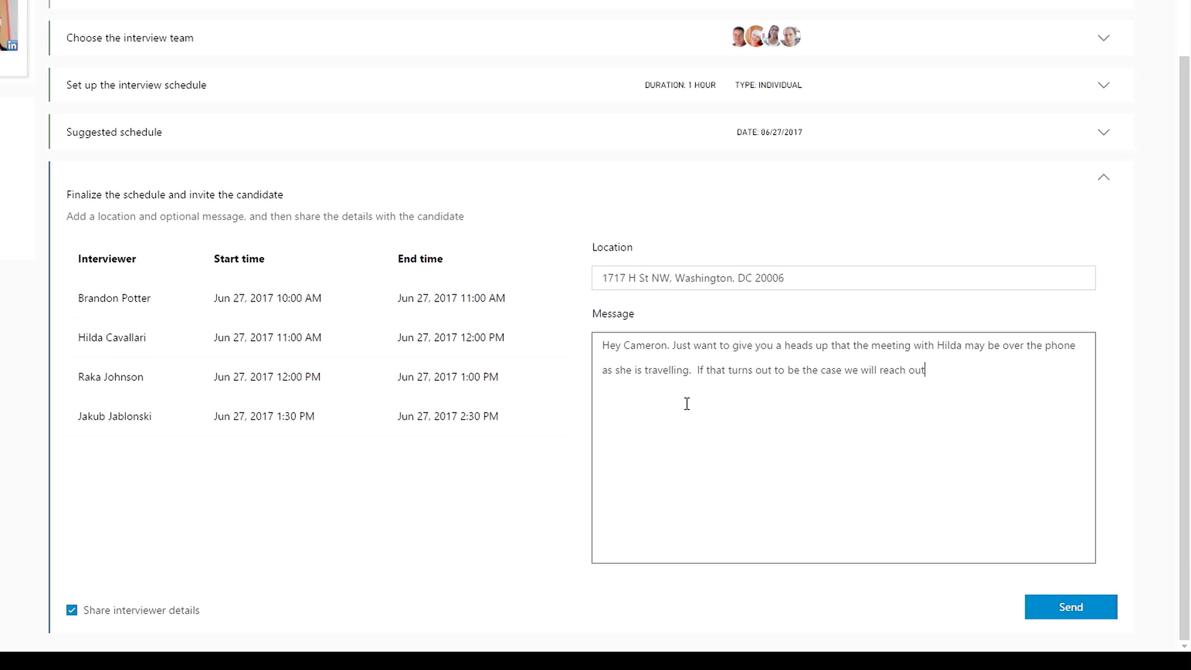
type(" with the details.")
left_click(1067, 611)
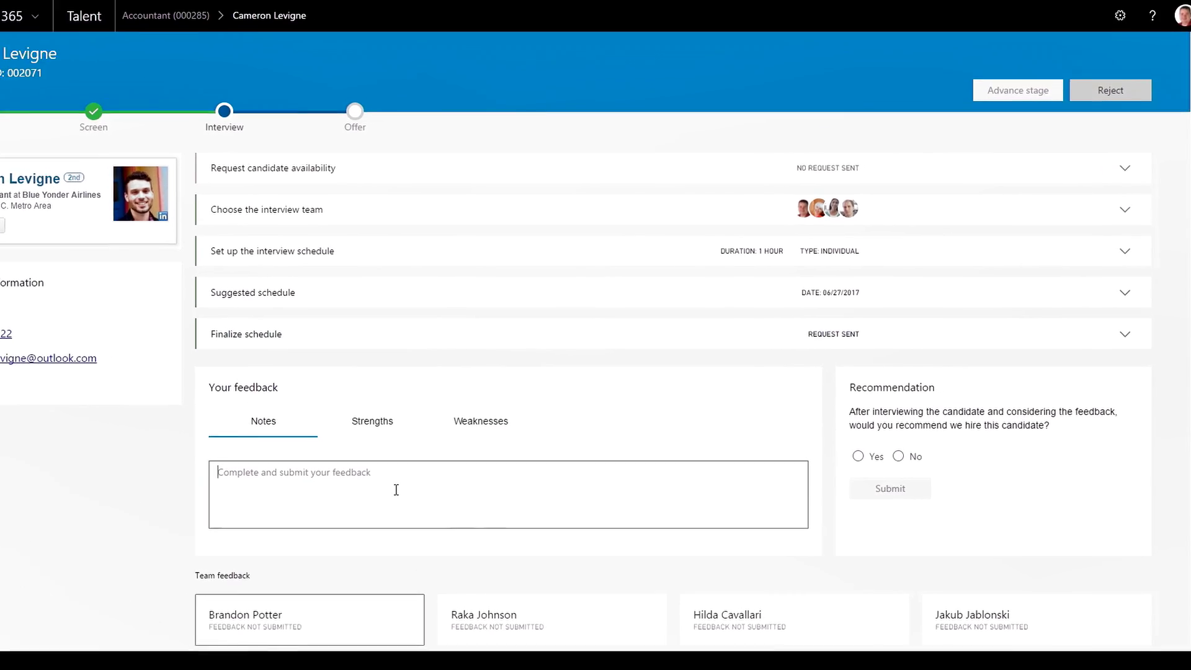
Submit interview notes, a 'good communicator' strengths comment and a Yes hire recommendation
type("We had a good conversation about our company and finances in")
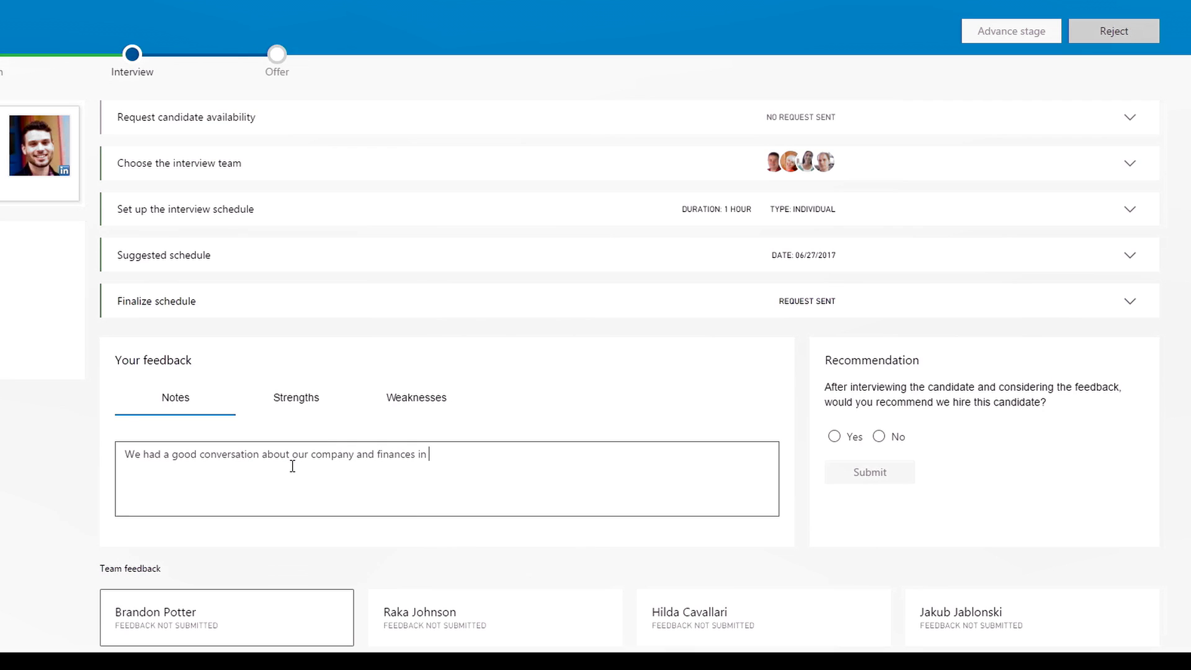
type(" general, and even spent some time on the white")
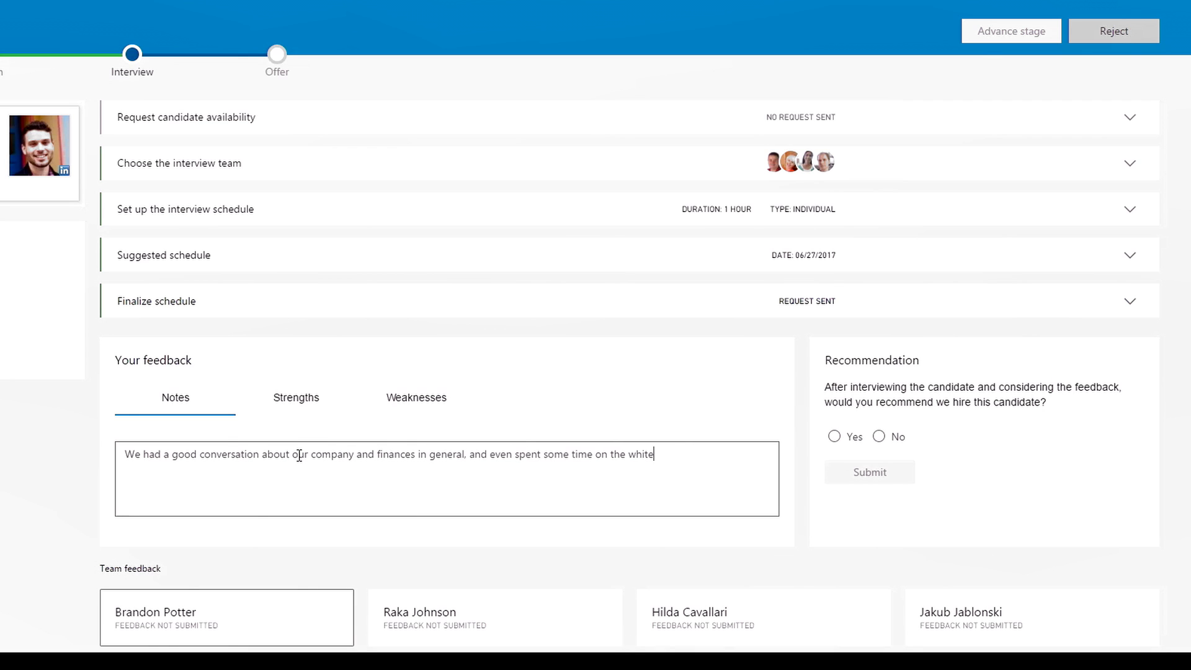
type("board when the candidate wanted to lay out the numbers for a n")
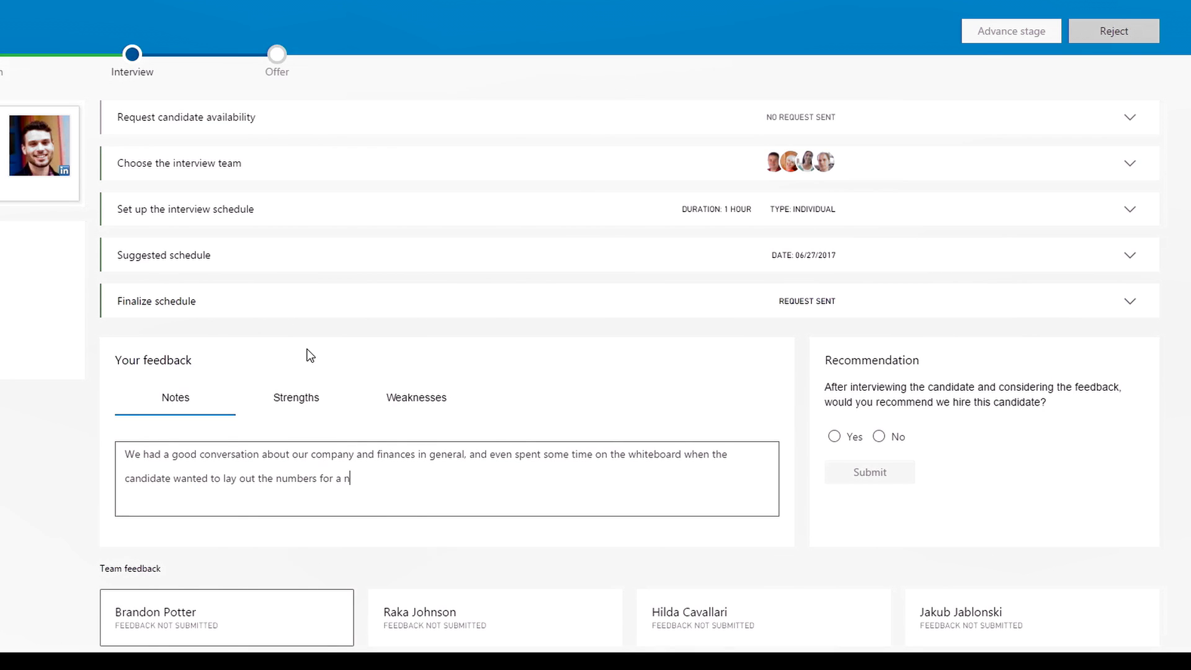
type("ew-market growth opportunity. I’d be surp")
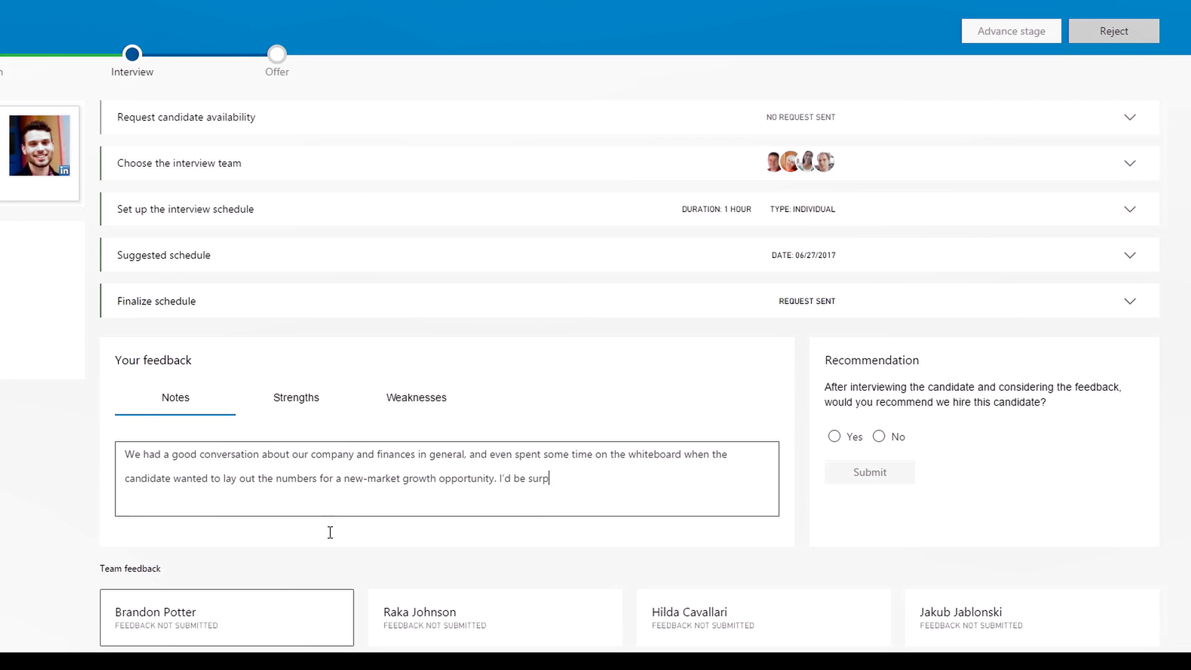
type("rised if it worked, but it was interesting to see the train of thought.")
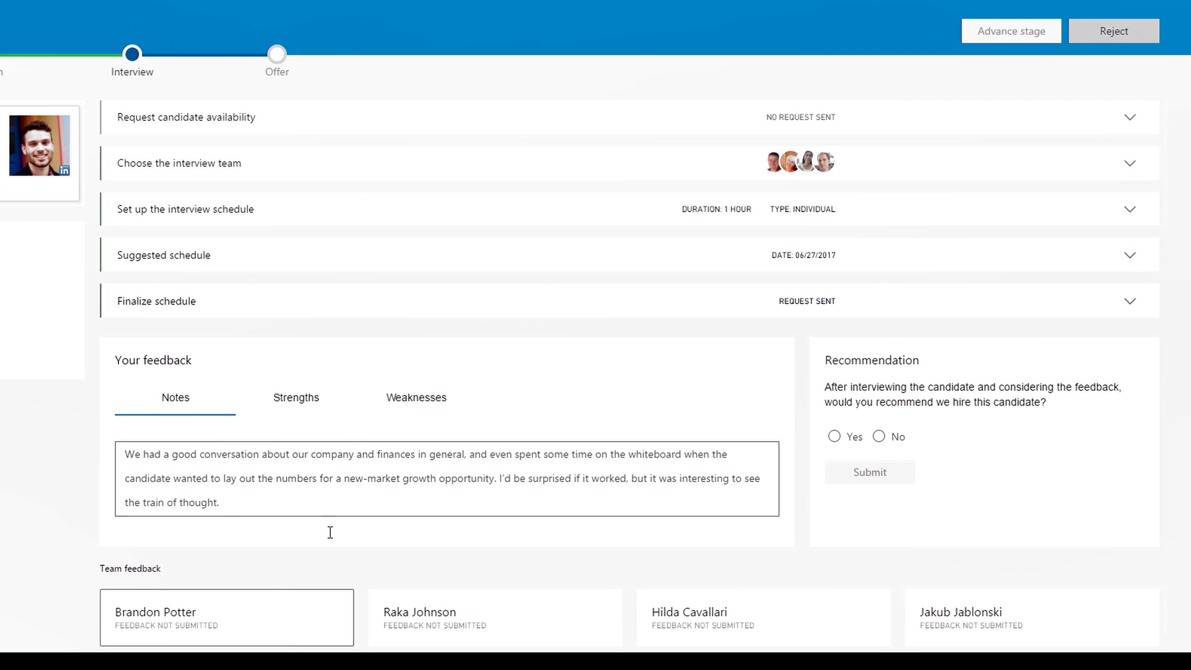
left_click(308, 404)
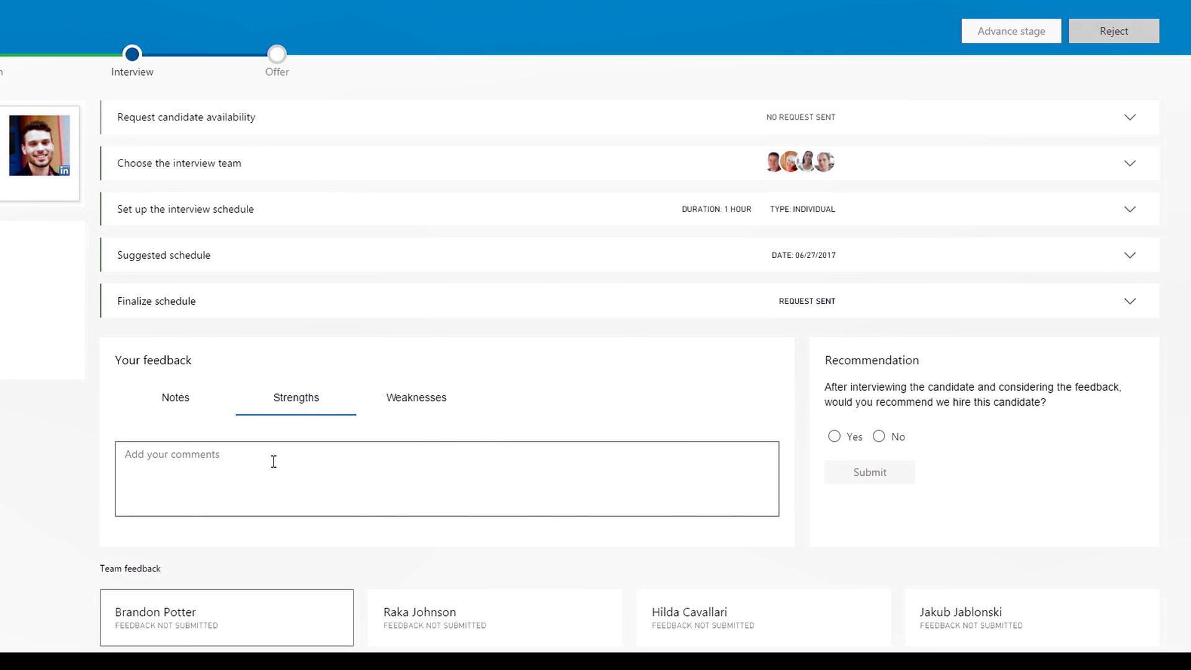
type("A good communicator")
type(" with intelligent things to say")
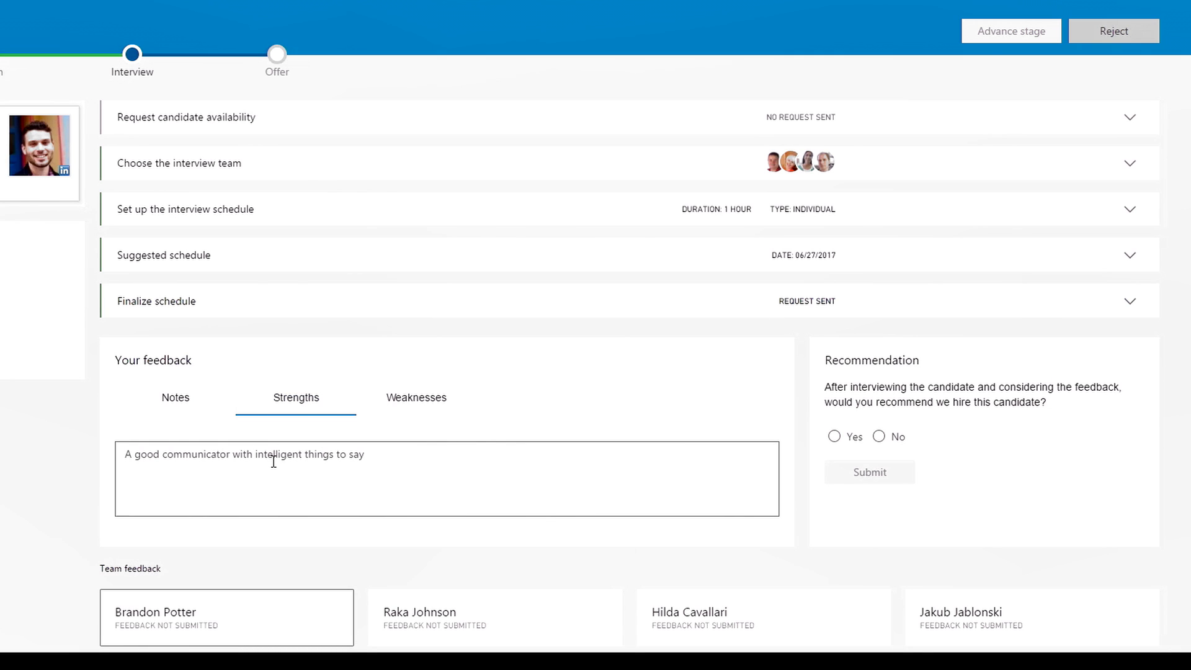
left_click(177, 403)
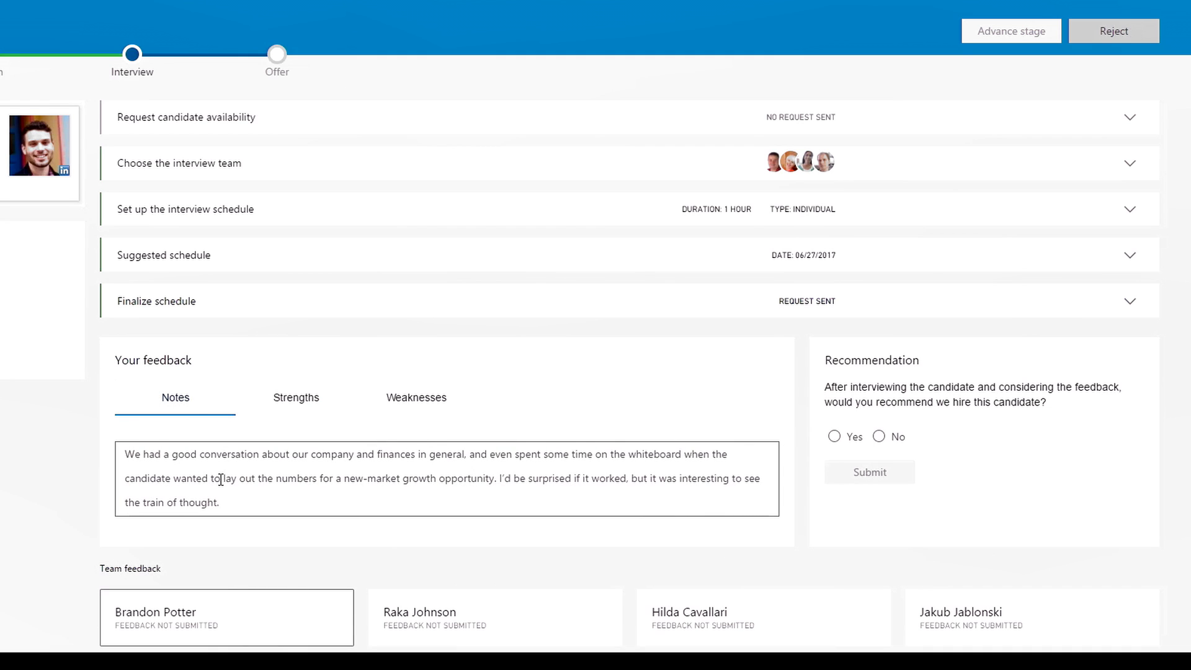
left_click(835, 438)
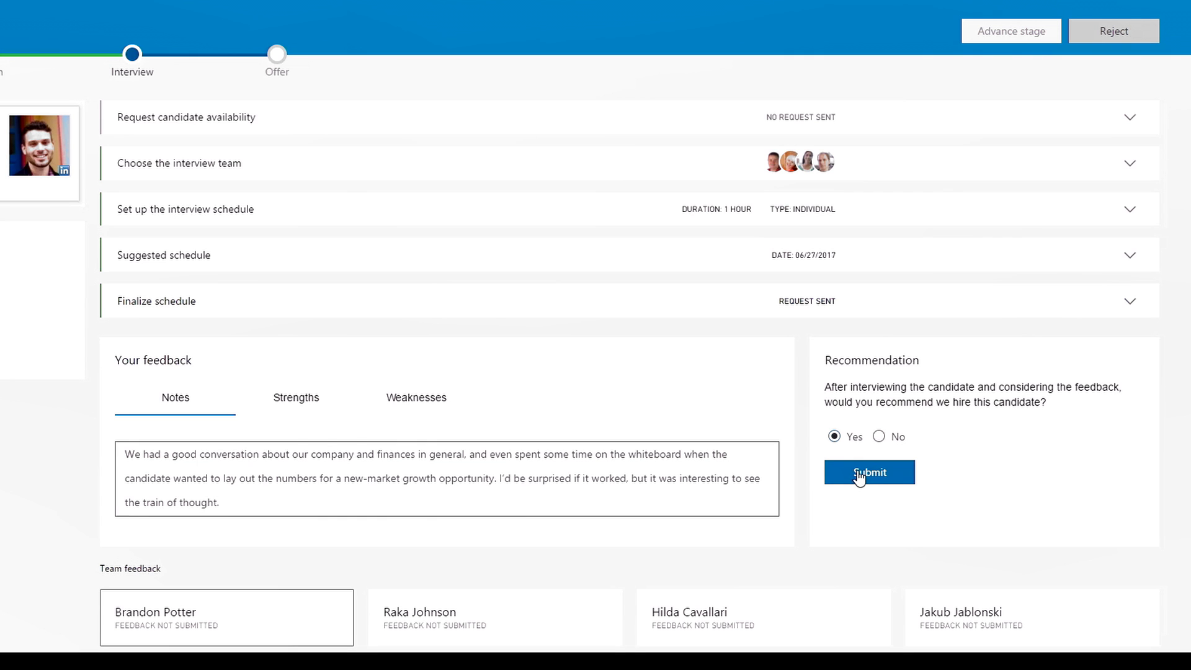
left_click(859, 476)
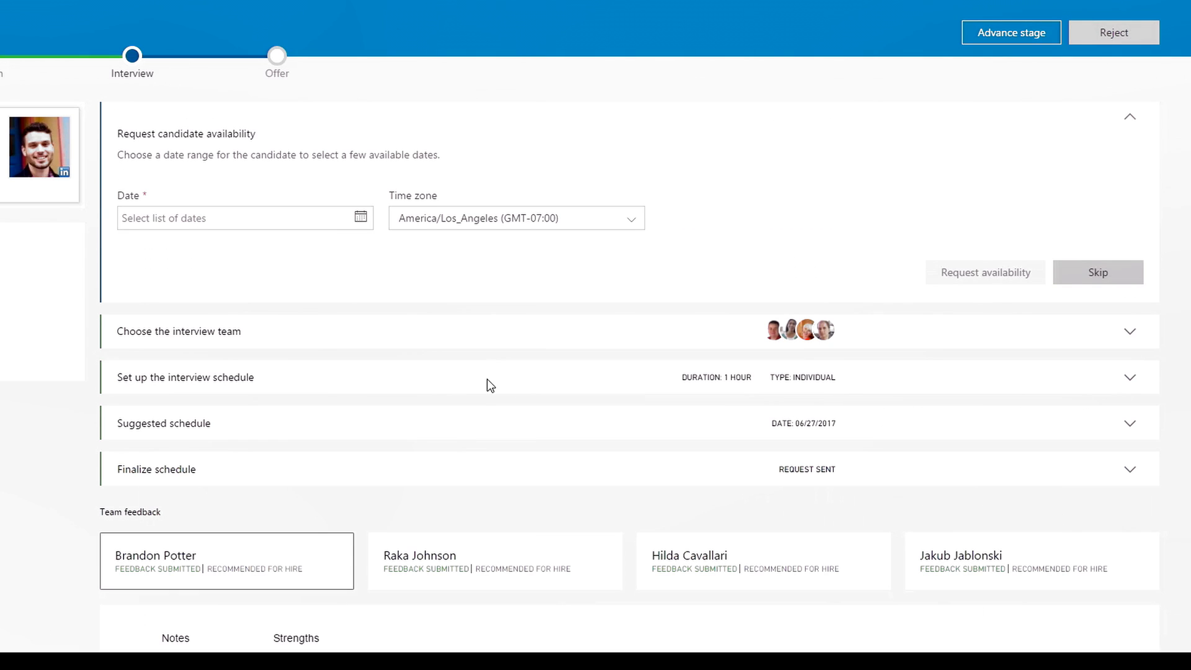
Read the second, third and fourth interviewers' team feedback cards
scroll(227, 554, "down", 1)
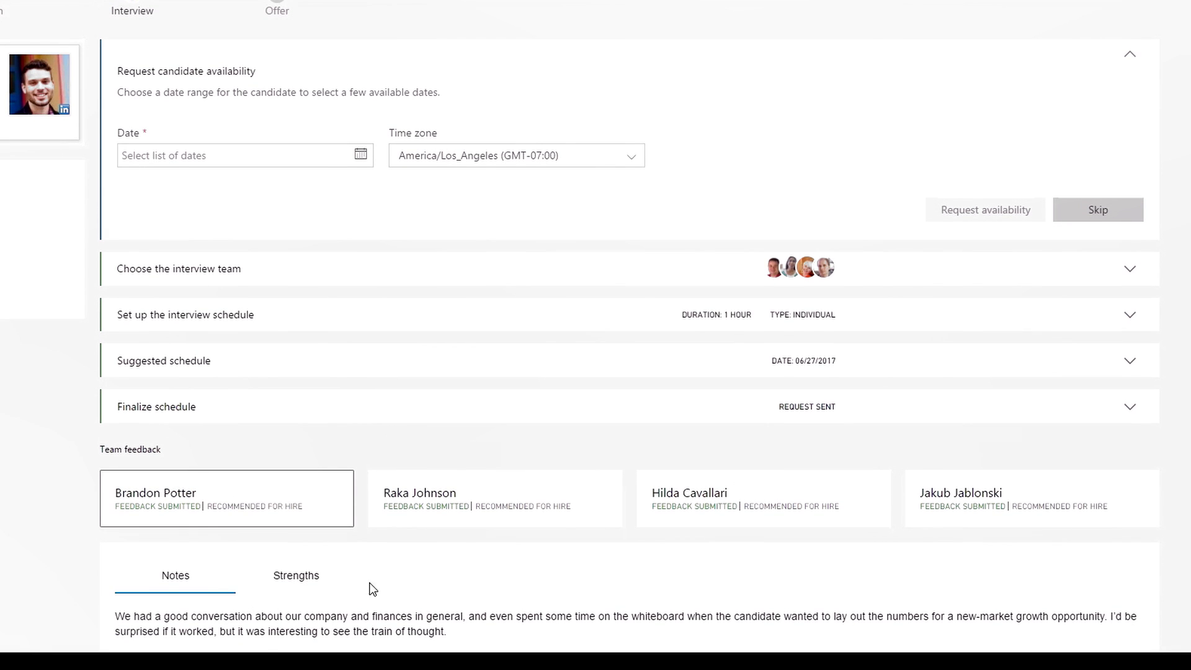
left_click(472, 504)
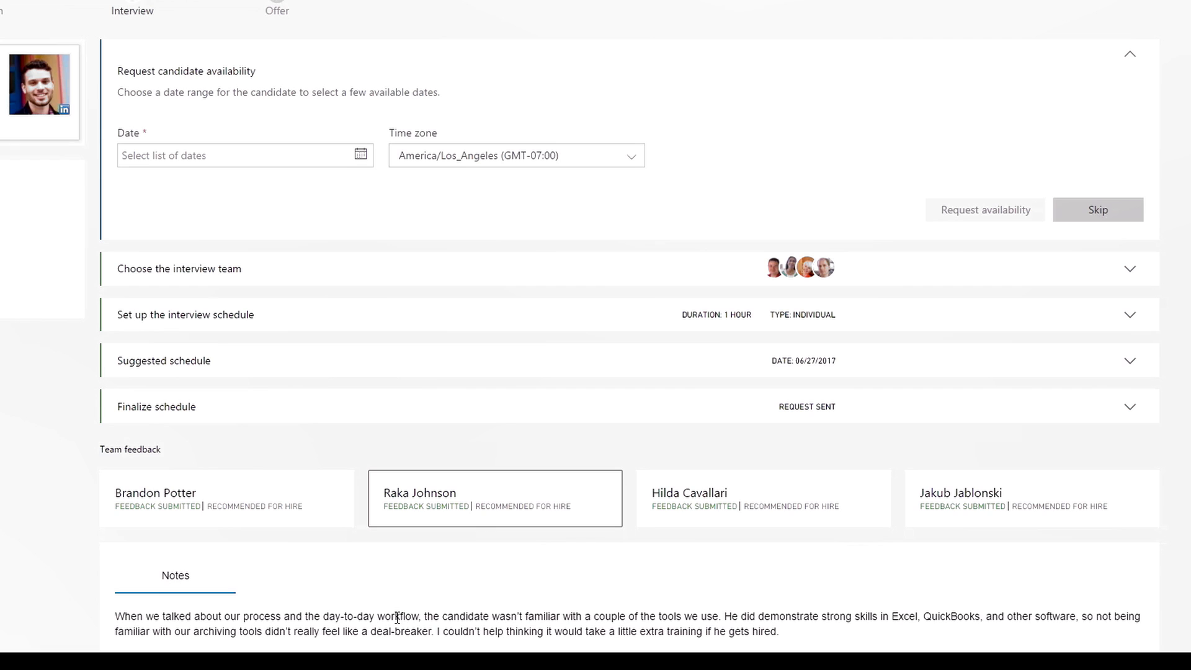
left_click(732, 513)
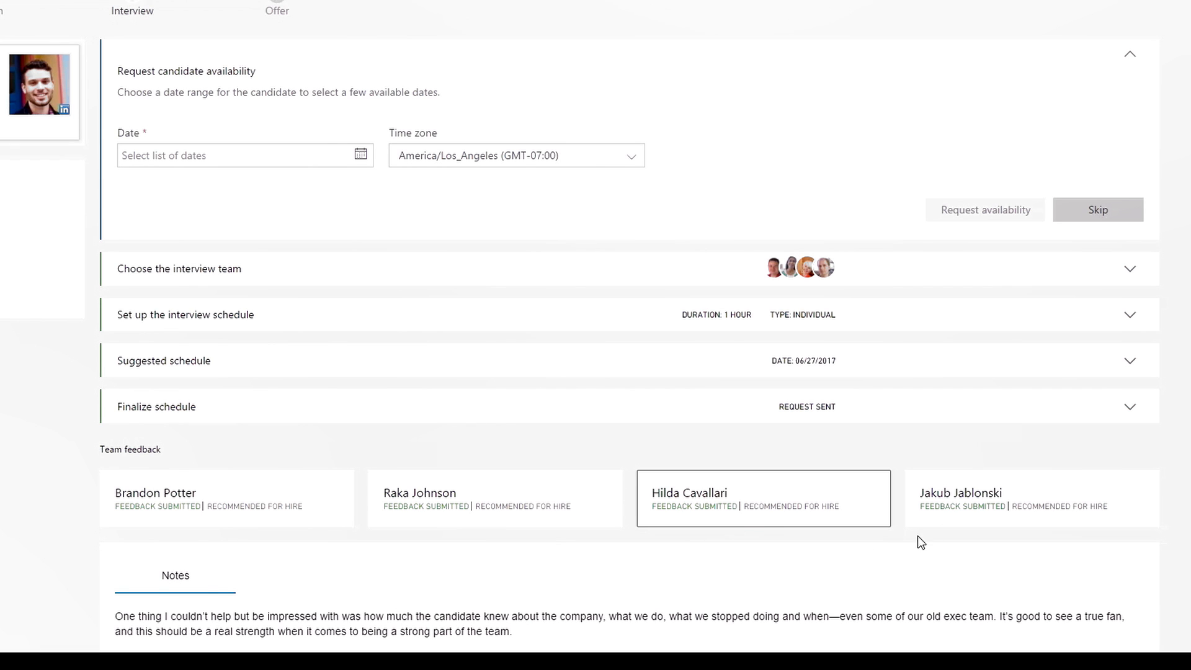
left_click(983, 507)
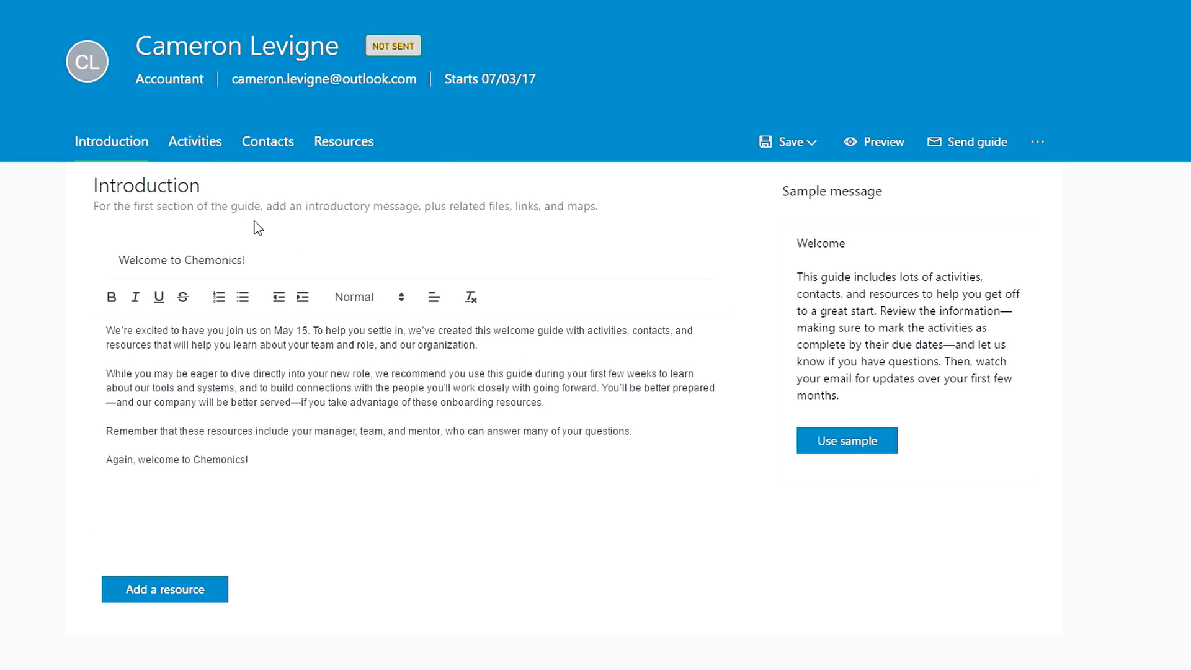
Show the Activities list of Cameron's onboarding guide
left_click(203, 146)
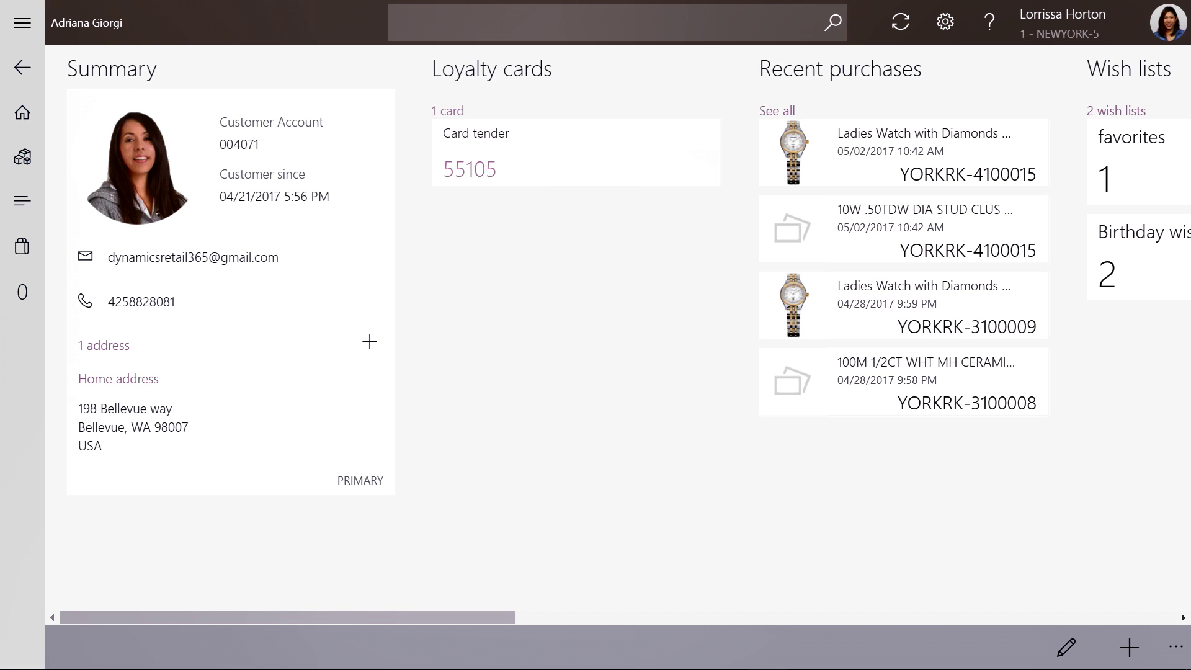
Open the favorites wish list and view the white ceramic watch's details and specifications
left_click_drag(1001, 499, 436, 499)
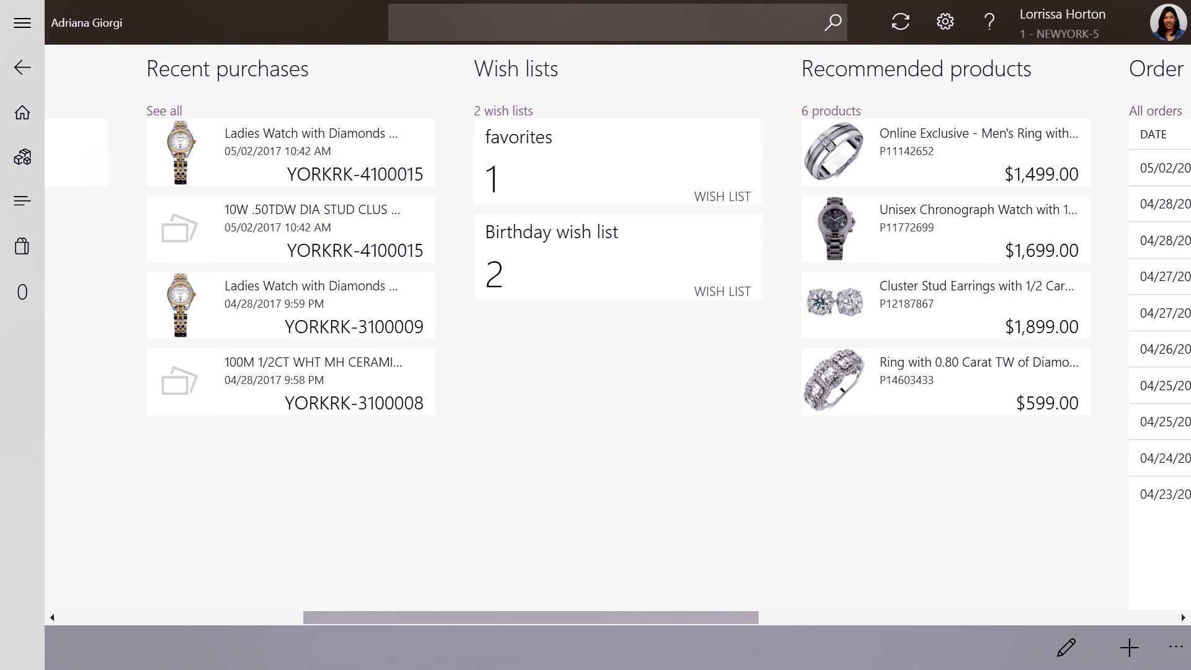
left_click(622, 178)
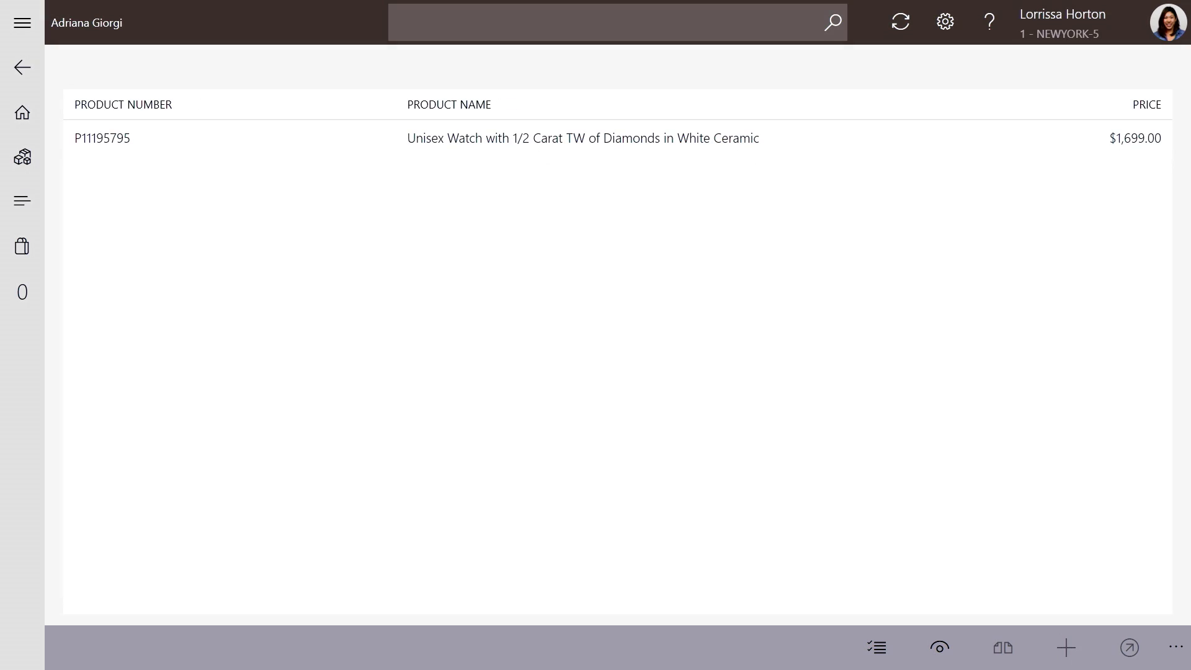
left_click(584, 138)
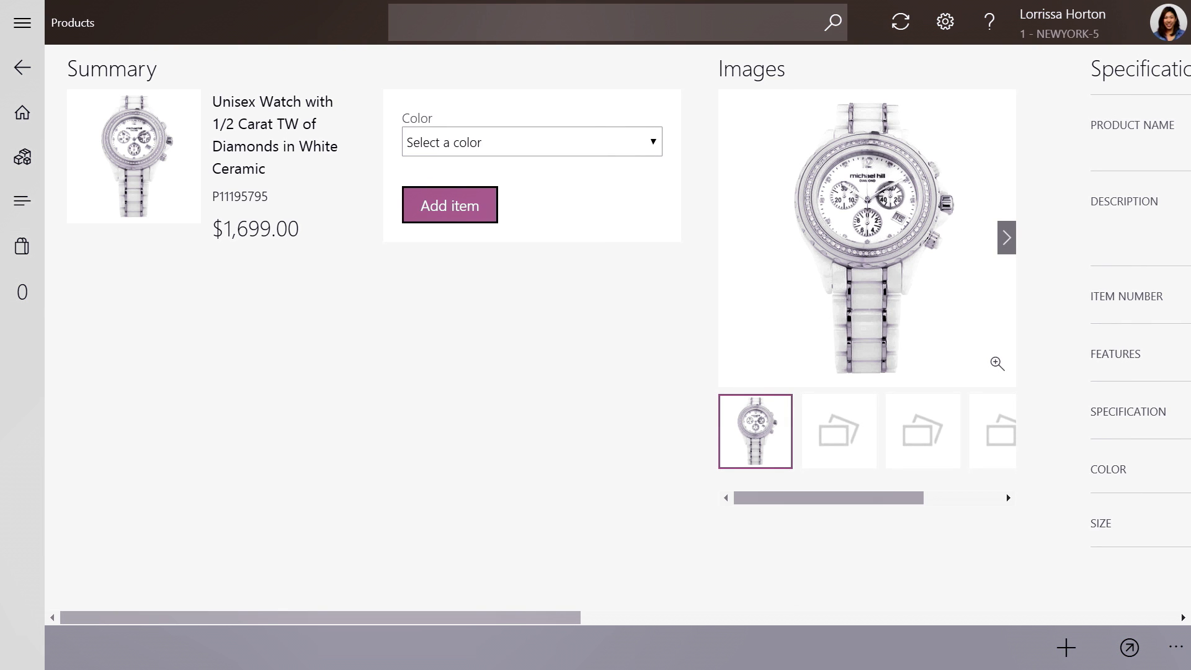
left_click_drag(618, 500, 155, 500)
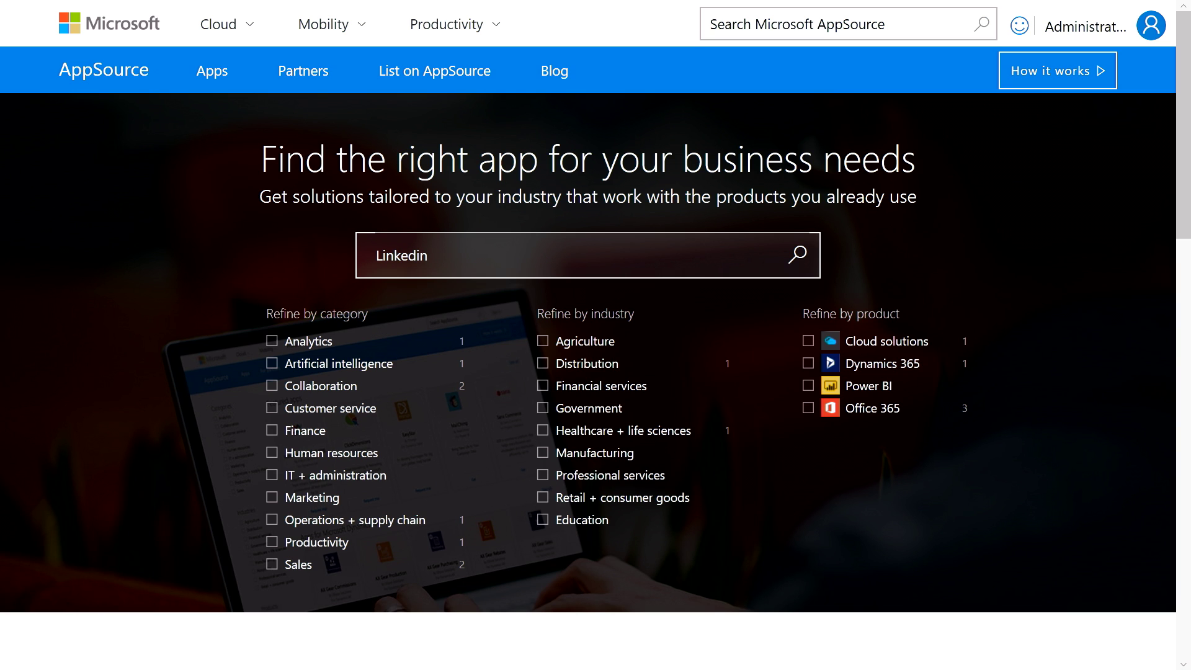
Scroll the Linkedin results down to LinkedIn Sales Navigator for Microsoft Dynamics
scroll(595, 335, "down", 3)
scroll(595, 335, "down", 1)
scroll(595, 335, "down", 1)
scroll(596, 335, "down", 1)
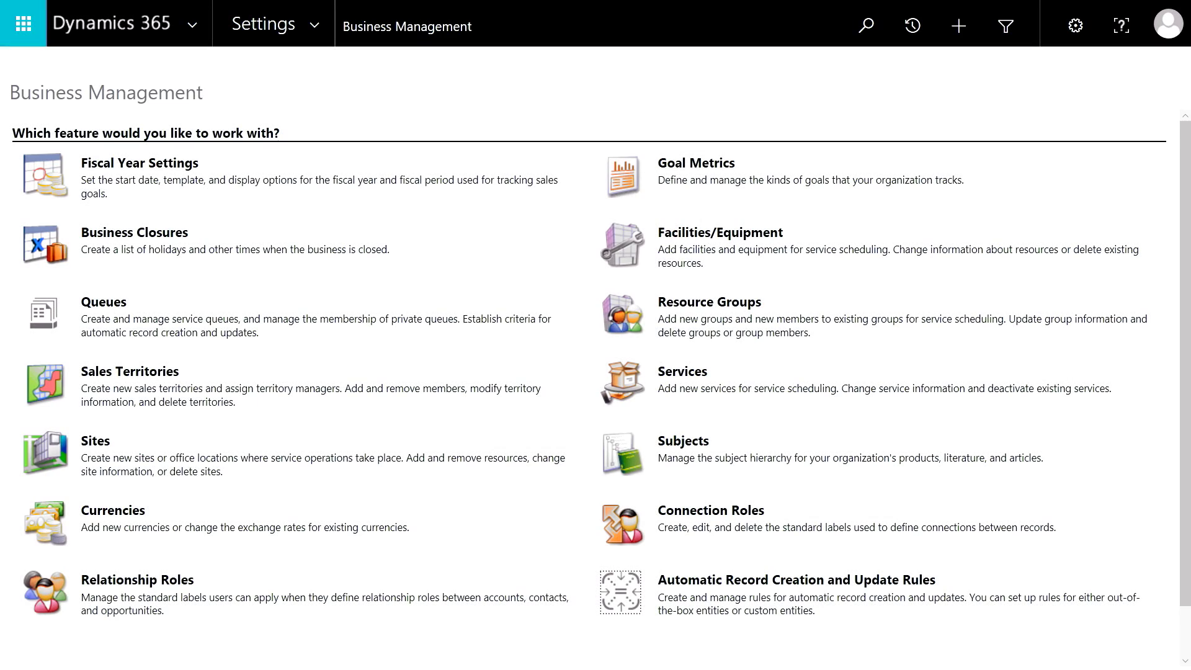
Open Relationship Insights from the Settings menu under System
left_click(317, 36)
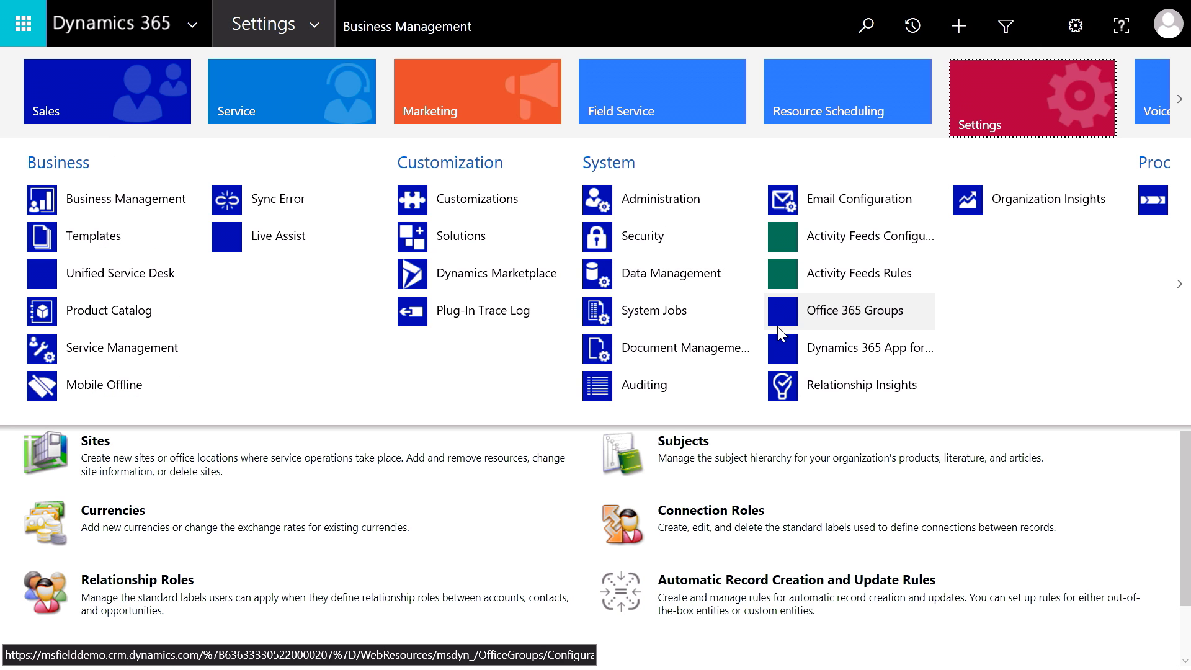
left_click(844, 385)
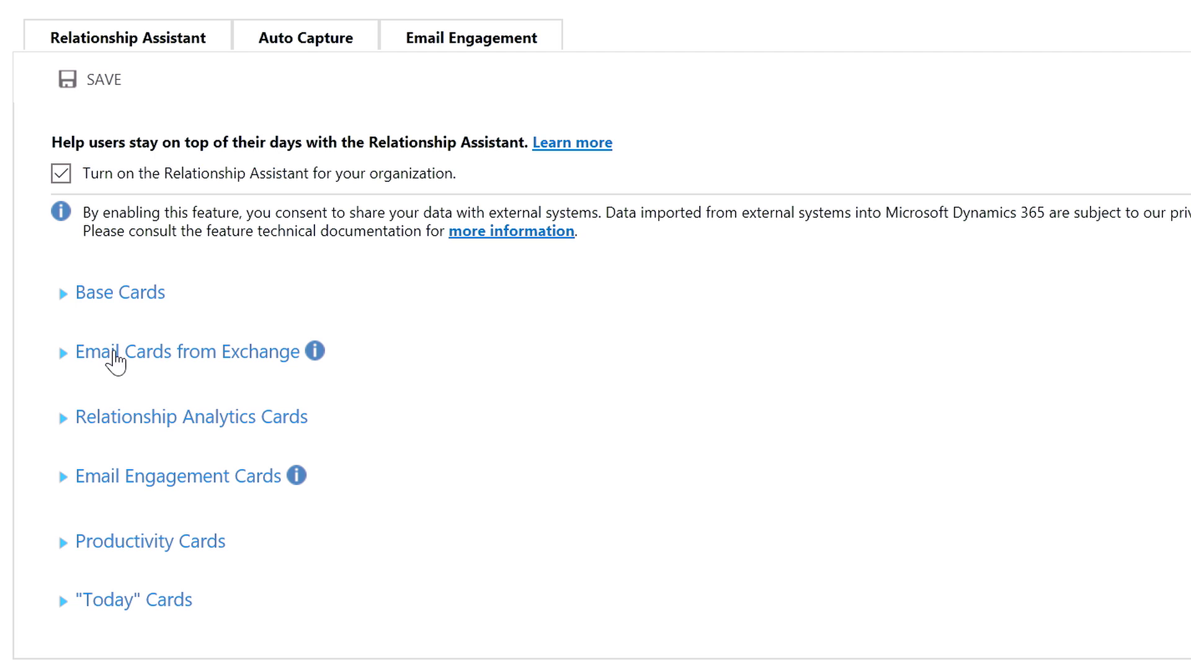
Expand Email Engagement Cards to show the enabled Email Opened and Email Reminder cards
left_click(63, 483)
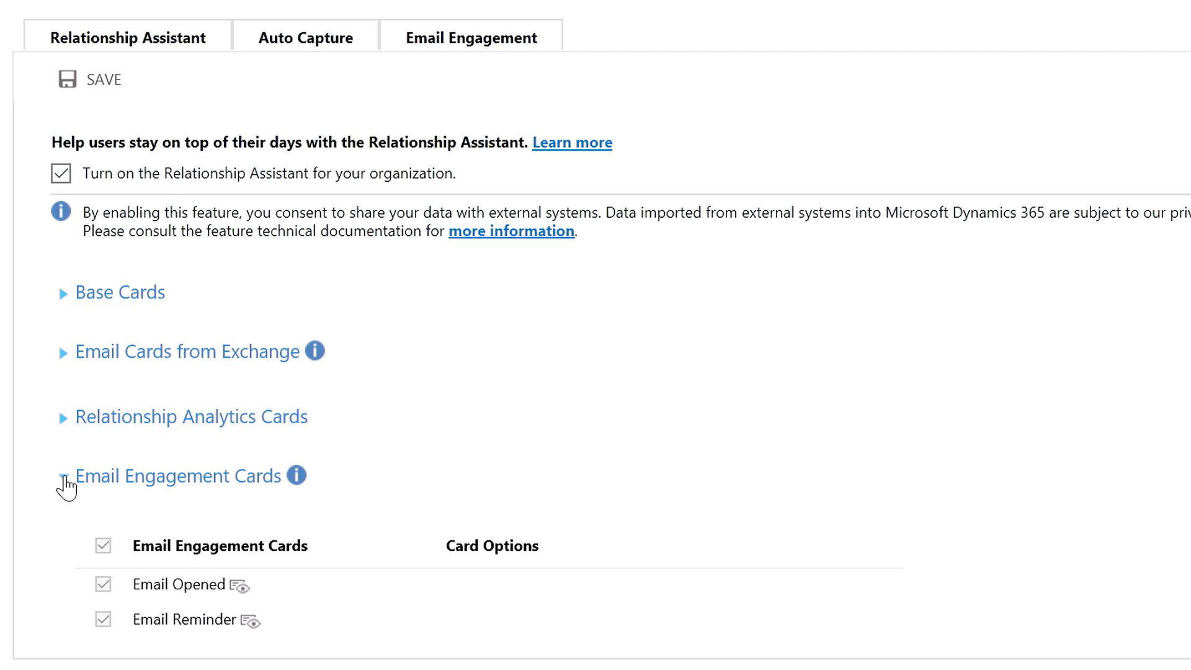